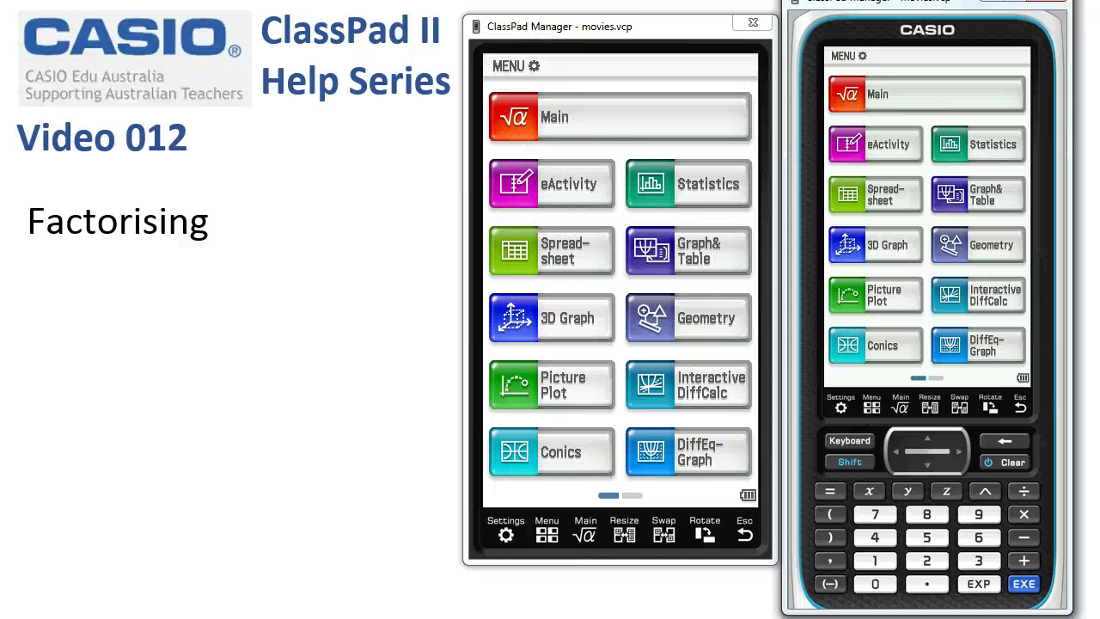
Open the Main application and evaluate factor(60), giving 2²·3·5
left_click(608, 111)
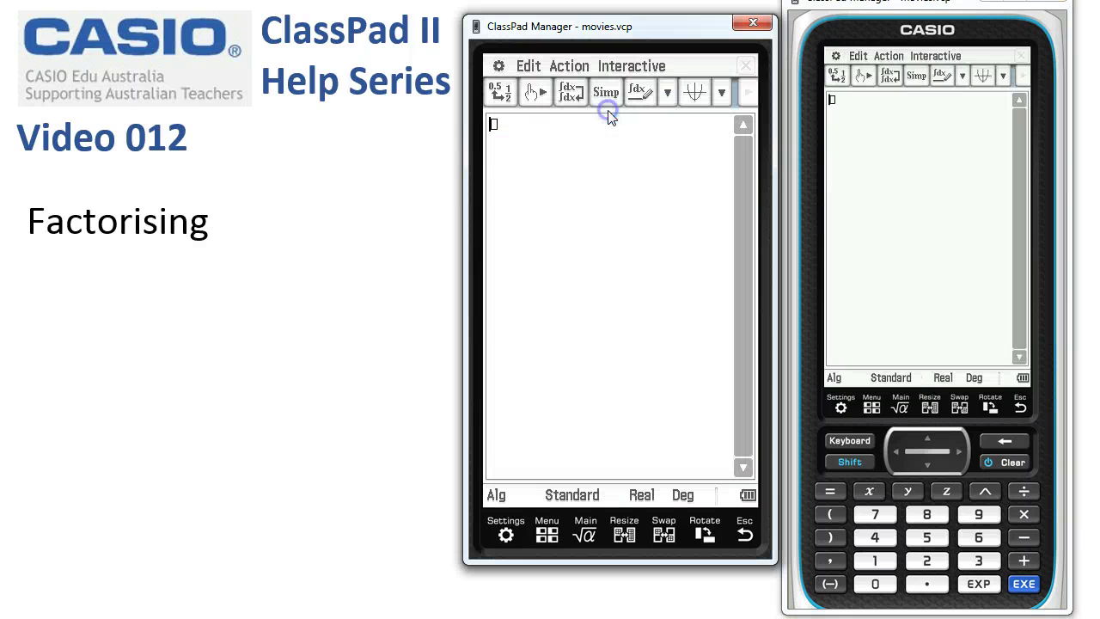
left_click(612, 127)
left_click(577, 71)
mouse_move(608, 93)
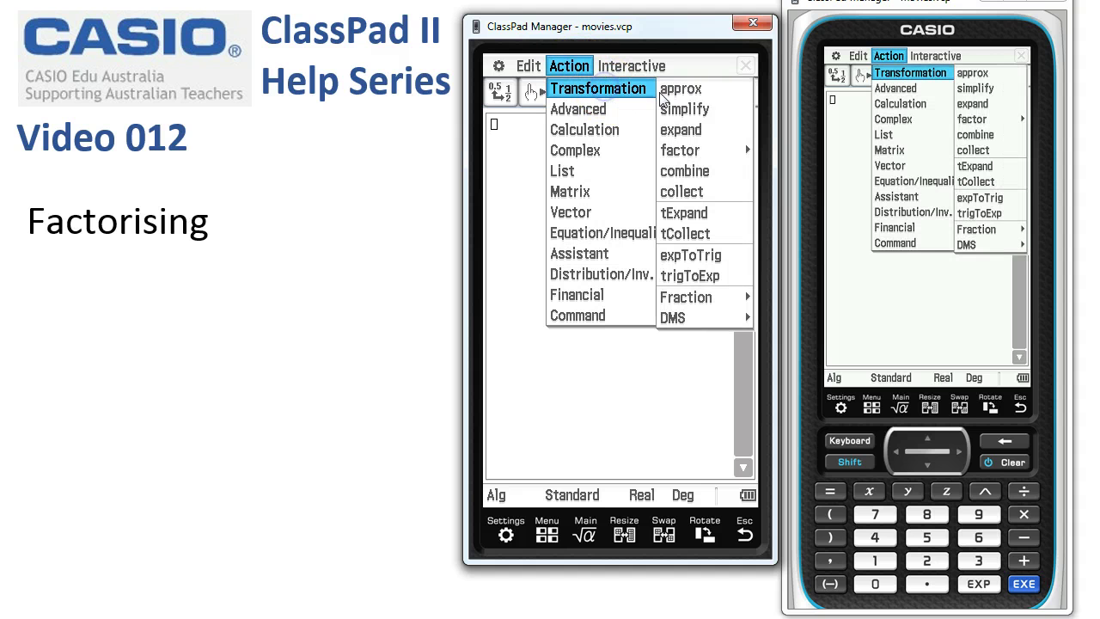
mouse_move(662, 152)
left_click(593, 153)
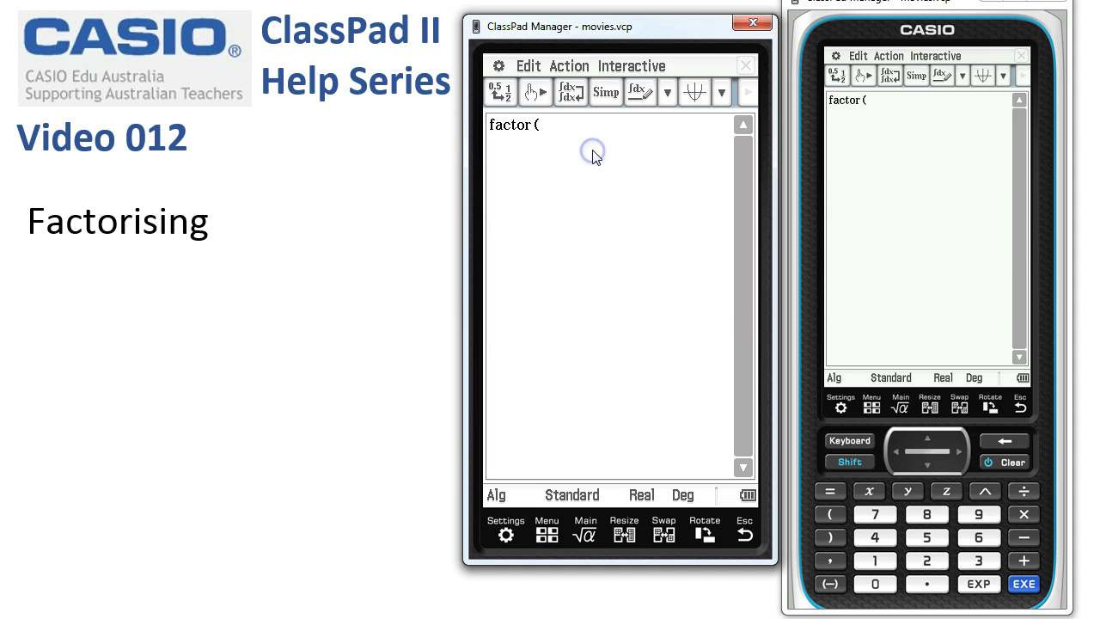
left_click(977, 537)
left_click(880, 584)
left_click(1023, 585)
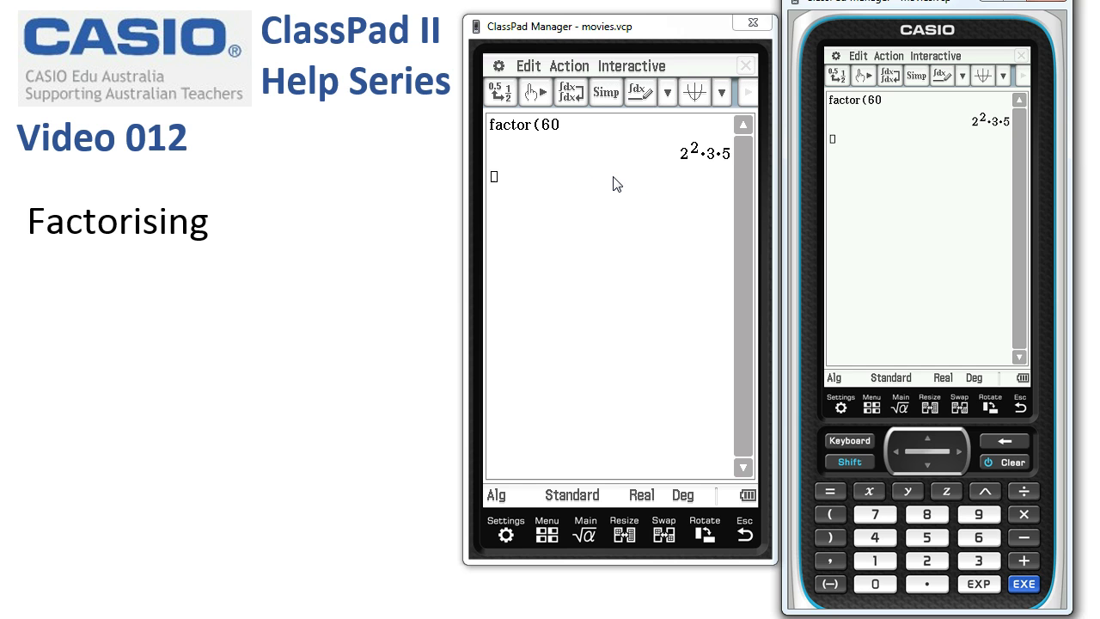
Evaluate 60 on a new entry line
left_click(980, 535)
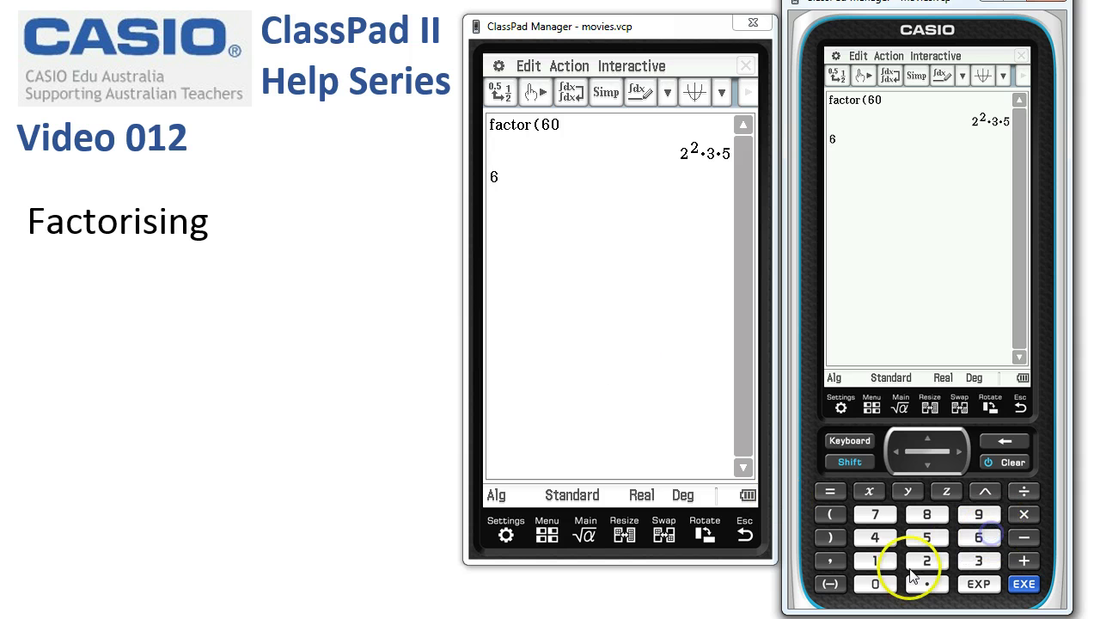
left_click(870, 586)
left_click(1021, 593)
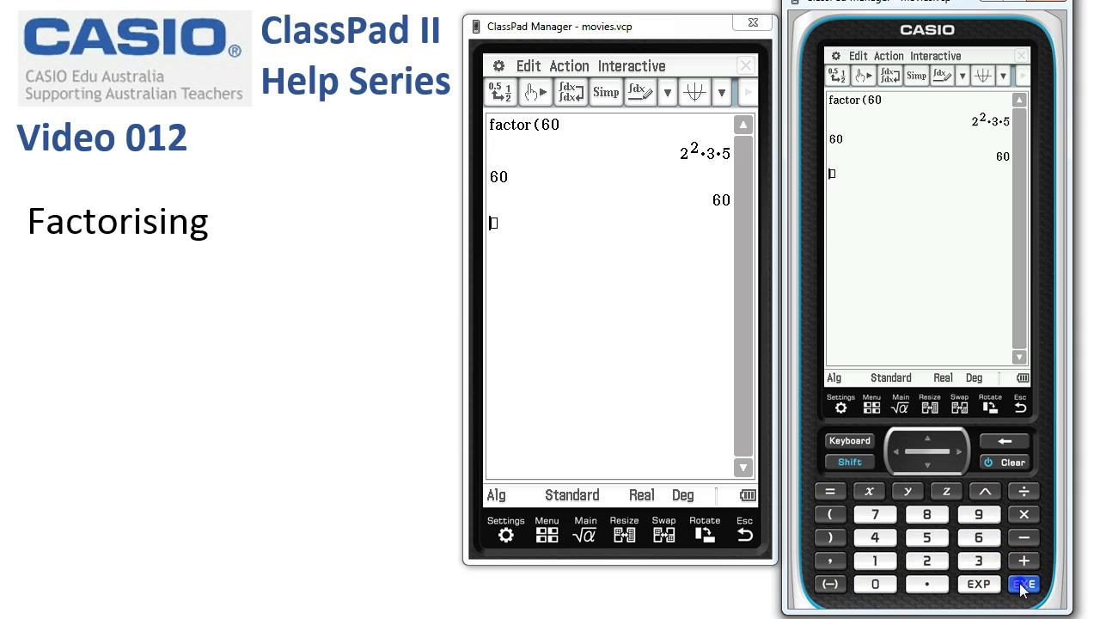
Apply factor to the previous answer, again returning 2²·3·5
left_click(563, 66)
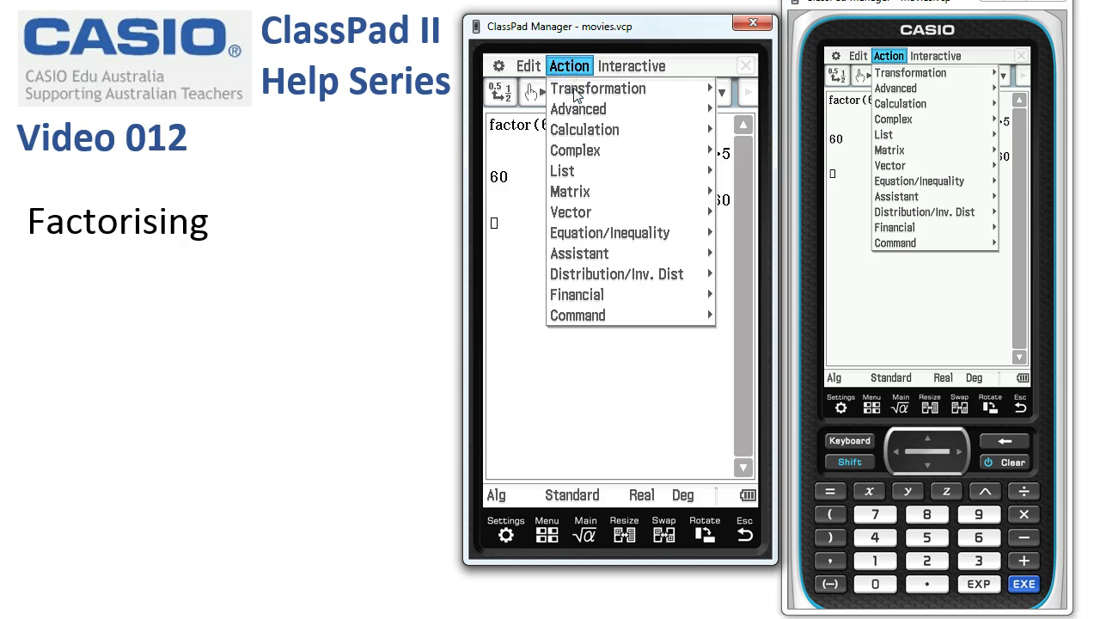
left_click(576, 90)
left_click(674, 150)
left_click(599, 151)
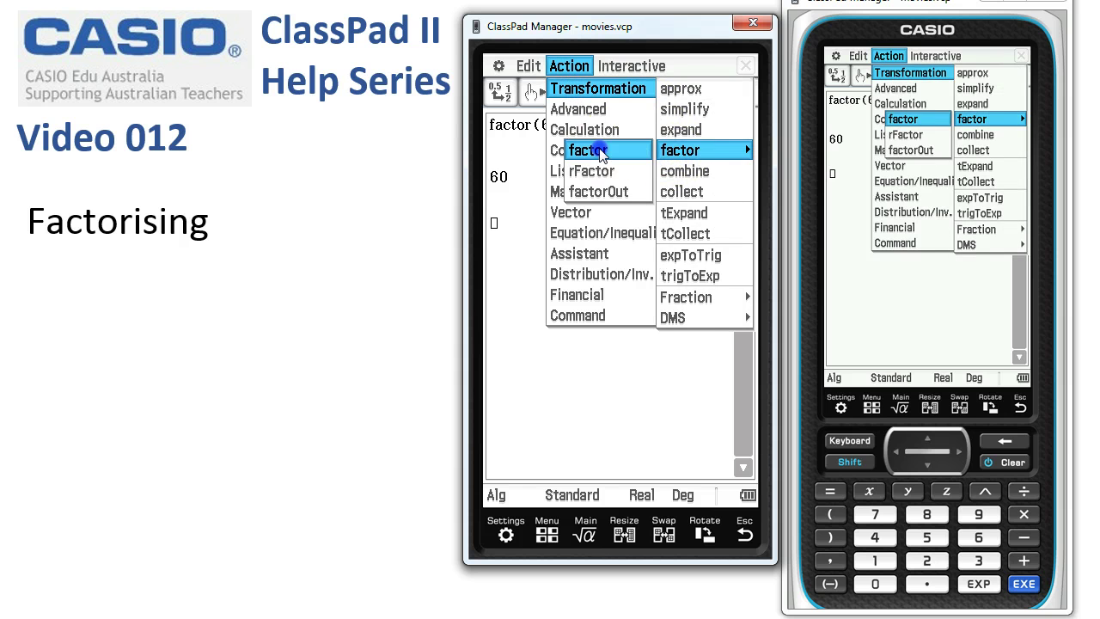
left_click(1024, 585)
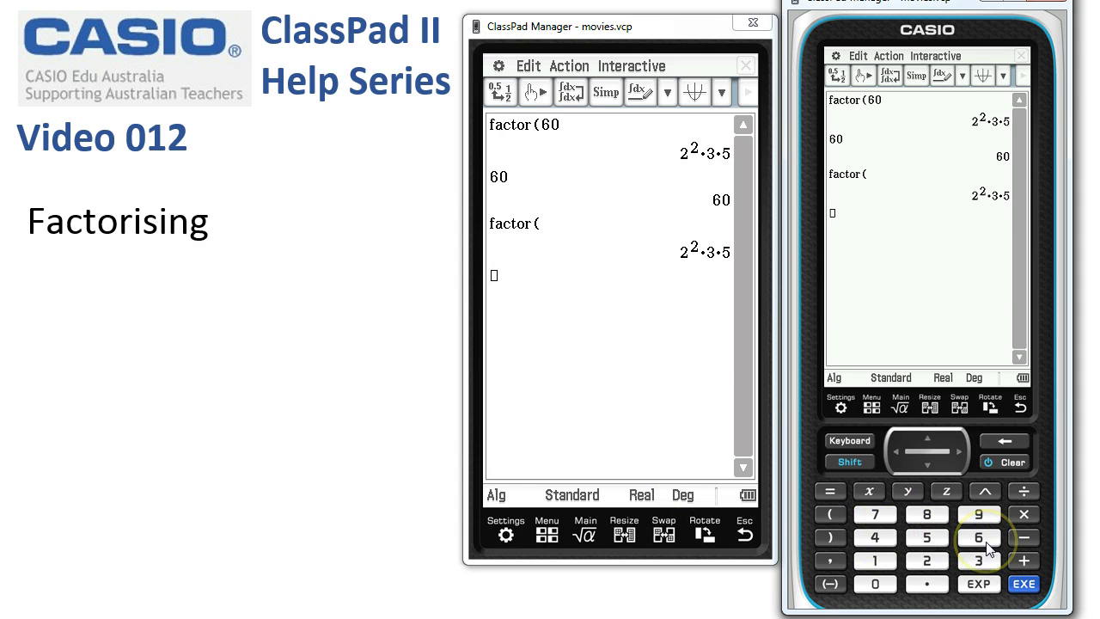
Select the entry 60 and wrap it in factor from the Interactive menu
left_click(874, 583)
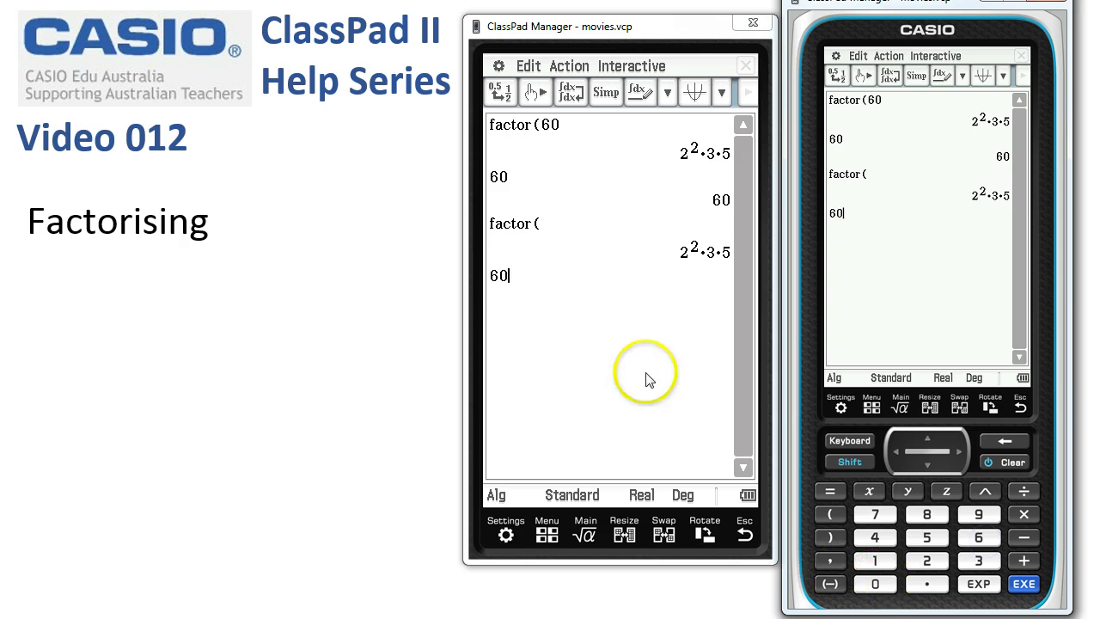
left_click_drag(512, 280, 486, 276)
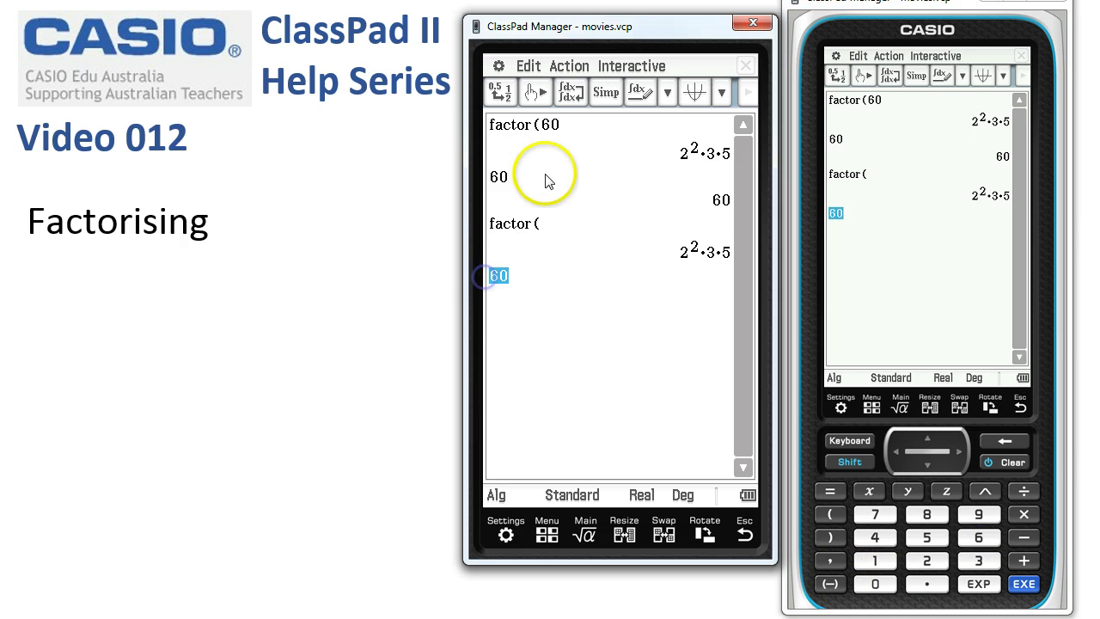
left_click(625, 69)
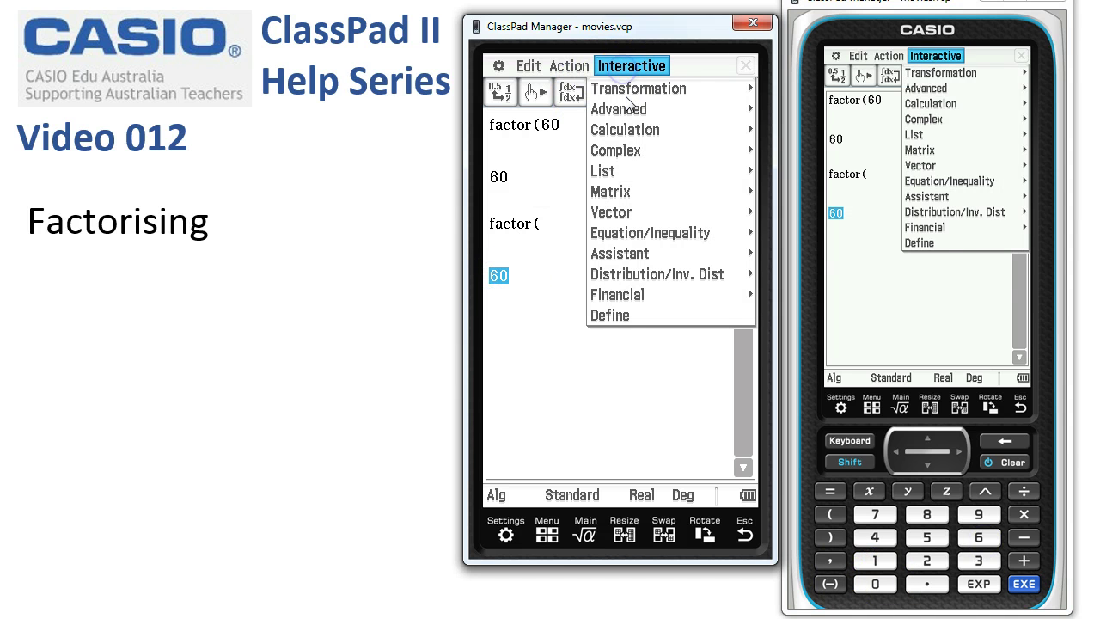
left_click(626, 90)
left_click(516, 150)
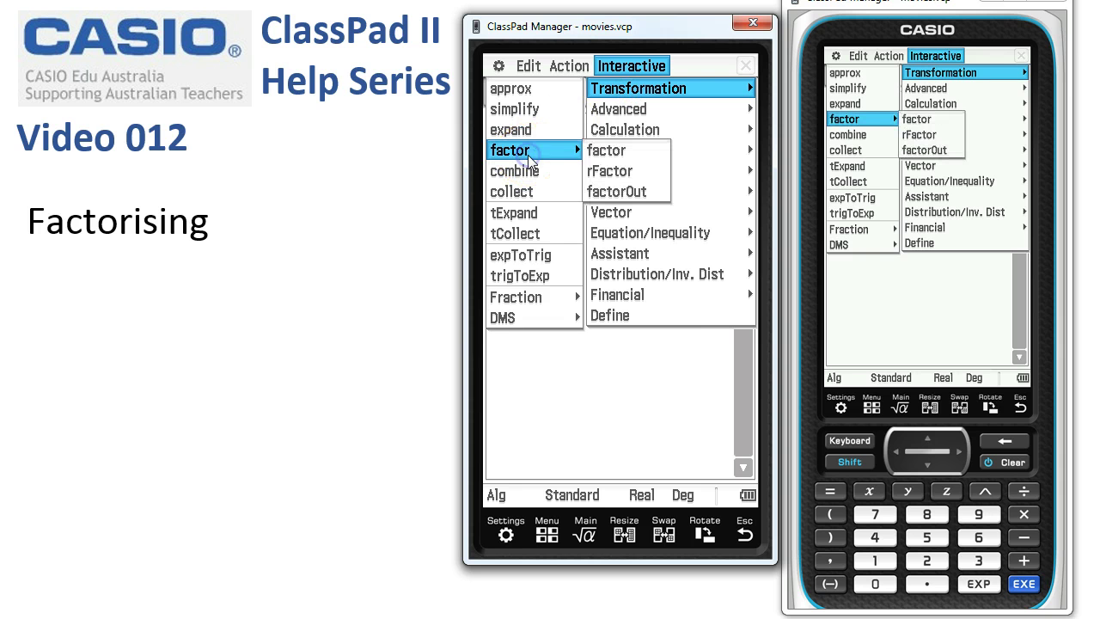
left_click(599, 149)
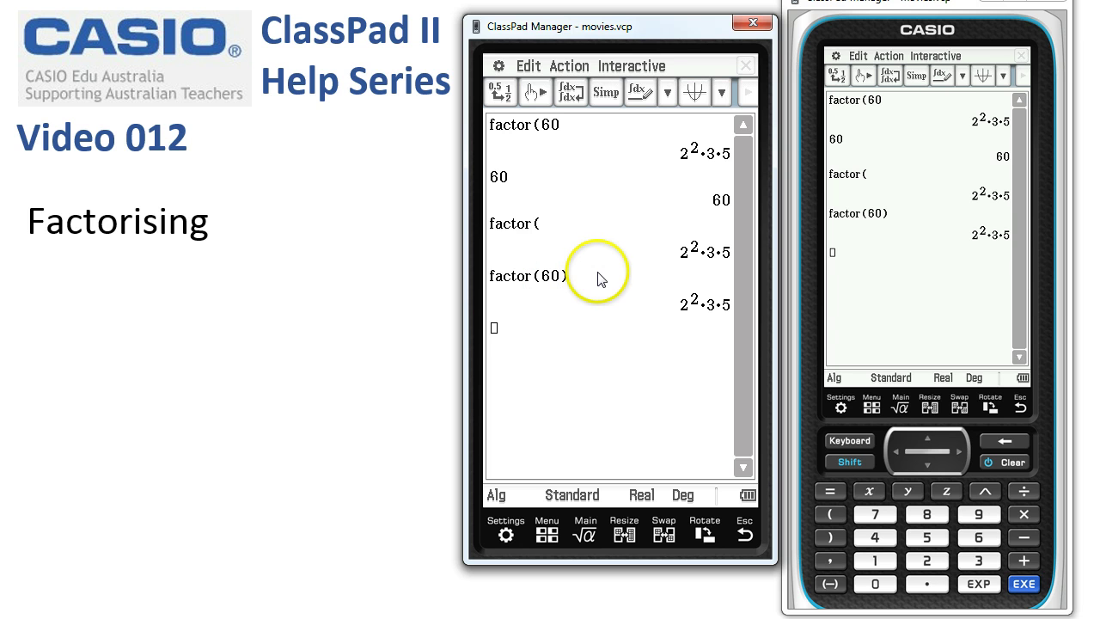
Clear all previous calculations with Edit > Clear All
left_click(530, 68)
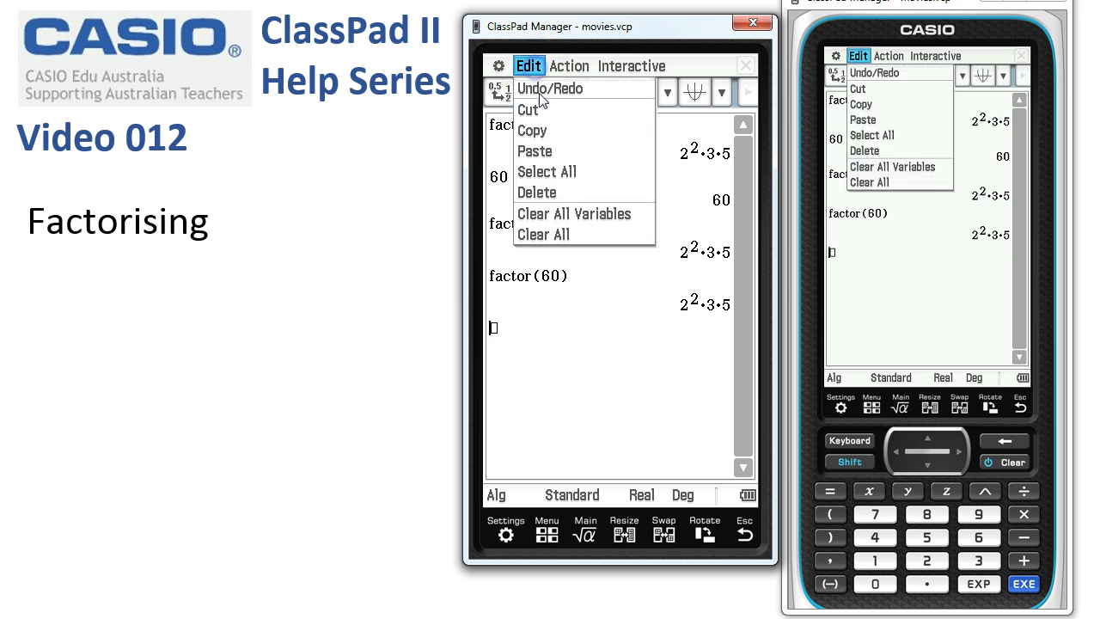
left_click(548, 235)
left_click(533, 271)
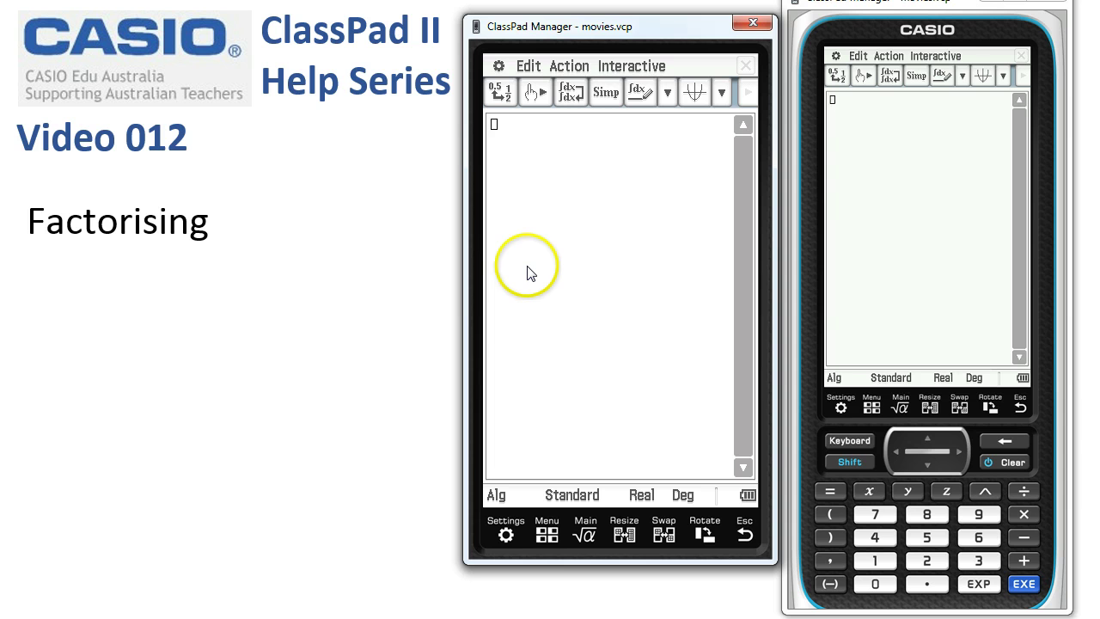
Enter and evaluate x^2−2x−15, returning x²−2·x−15
left_click(869, 491)
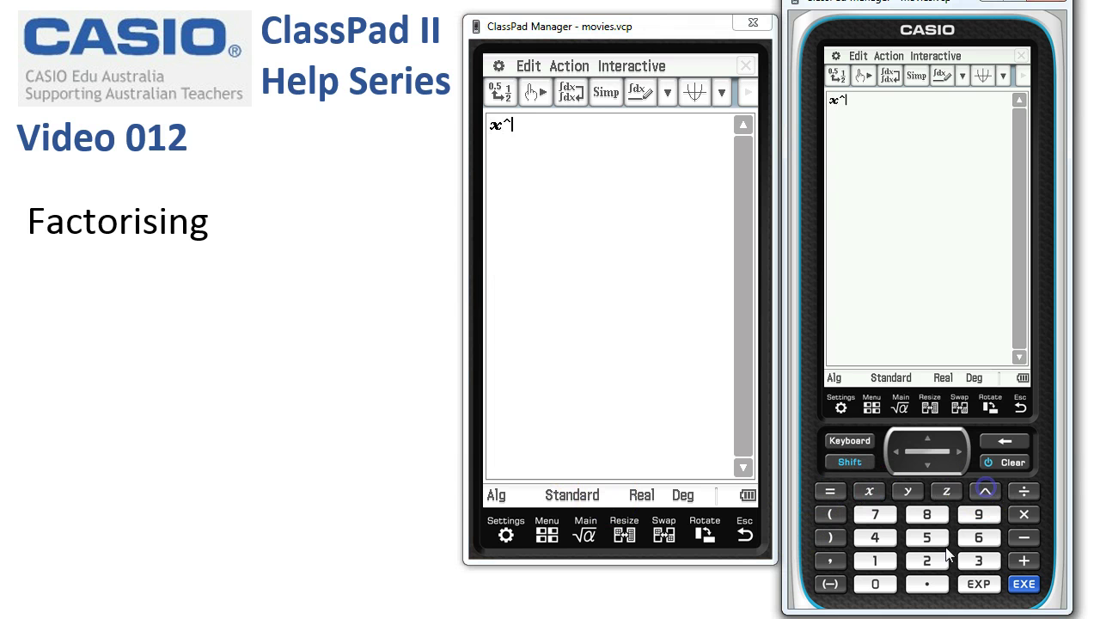
left_click(926, 560)
left_click(1021, 538)
left_click(926, 560)
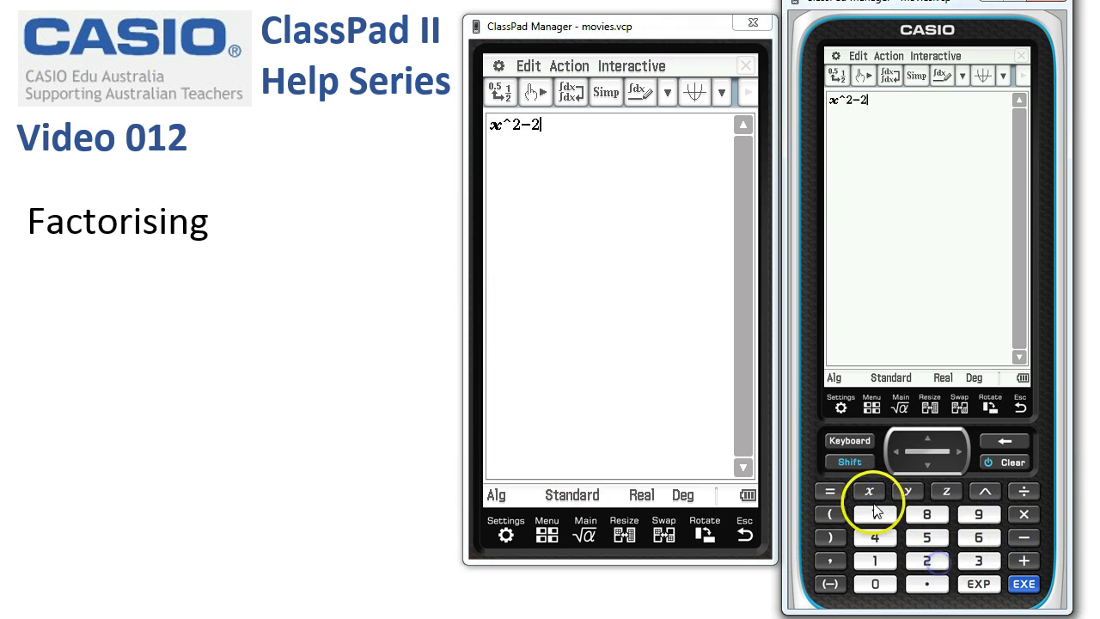
left_click(1023, 537)
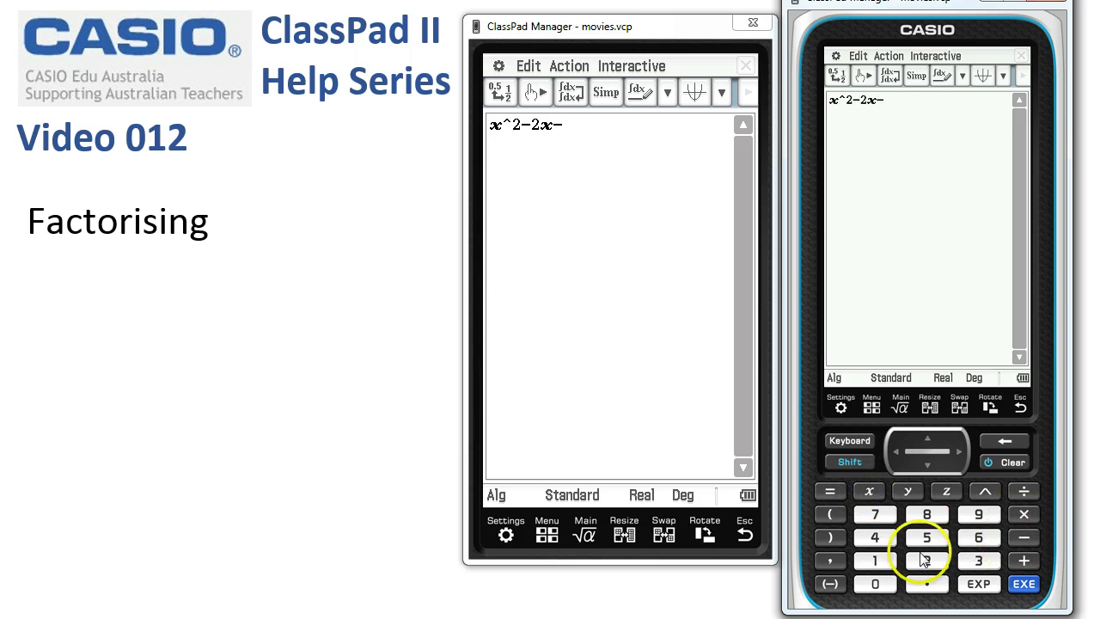
left_click(875, 560)
left_click(926, 537)
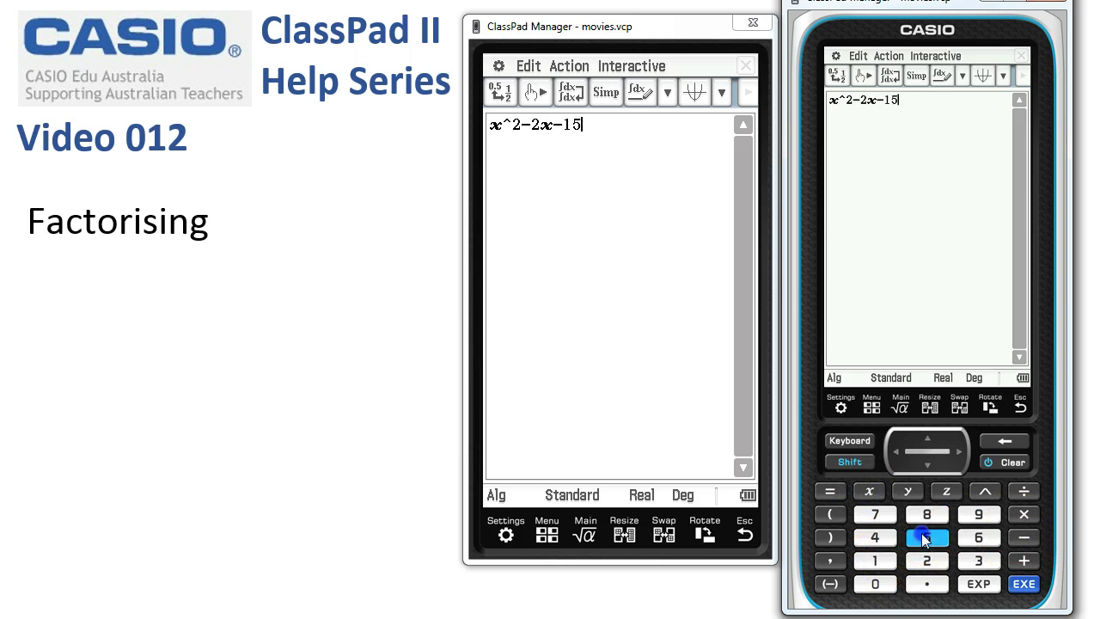
left_click(1024, 584)
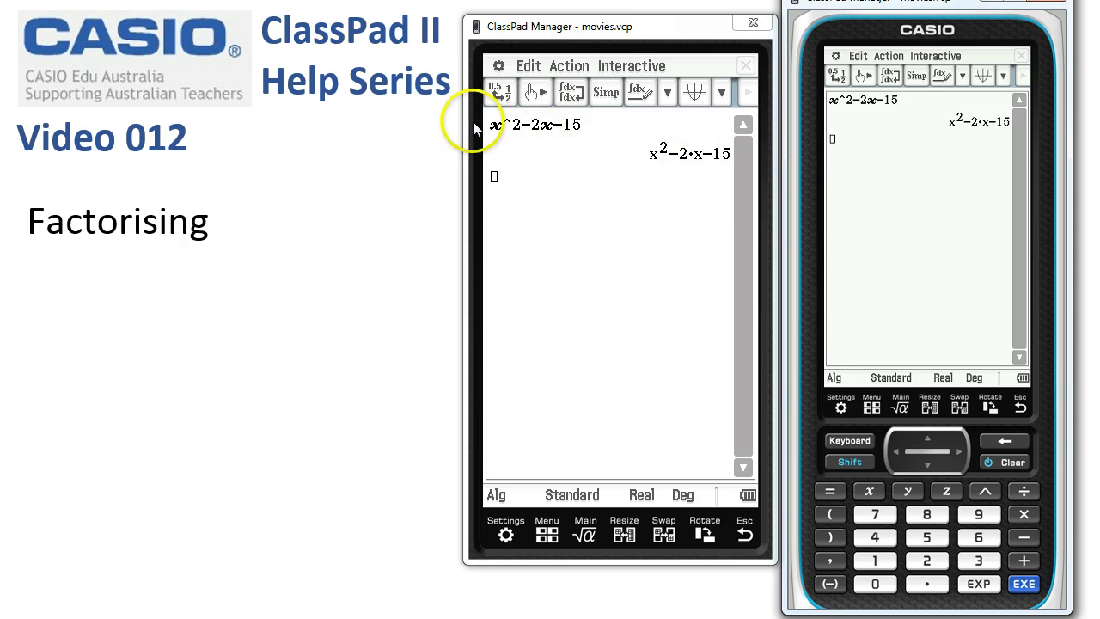
Select the typed expression and its result, then return to the empty entry line
left_click_drag(588, 127, 494, 137)
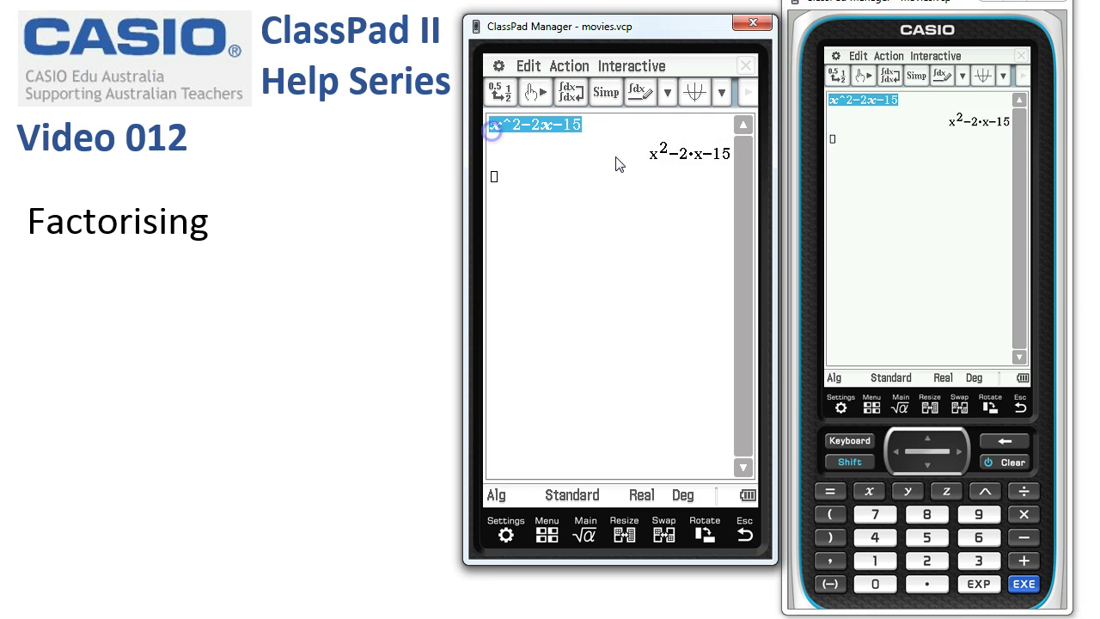
left_click_drag(634, 160, 731, 153)
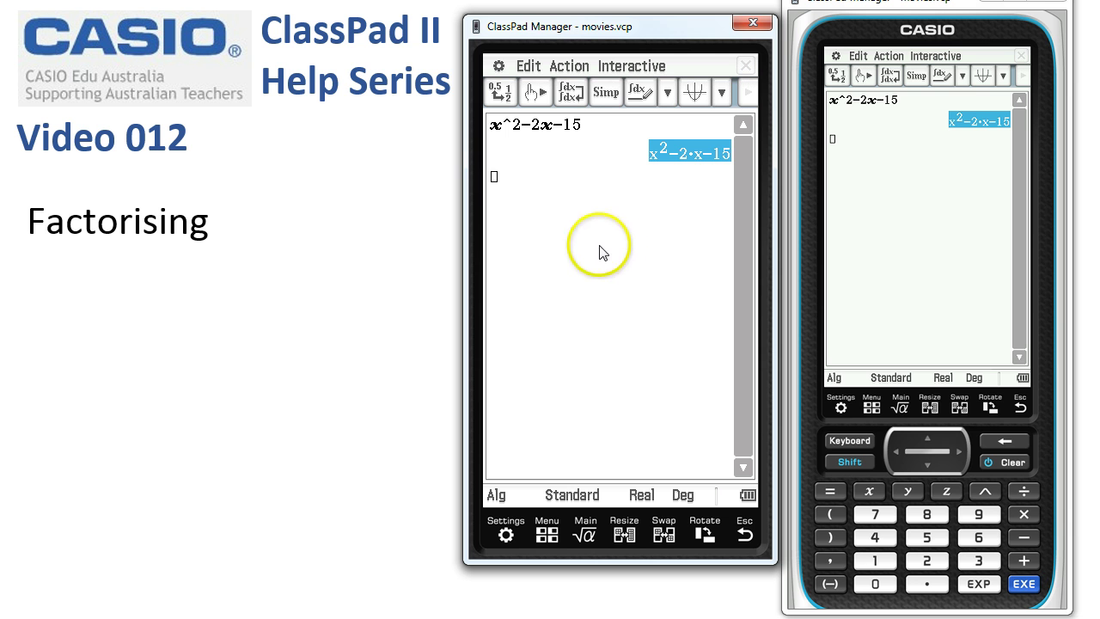
left_click(495, 178)
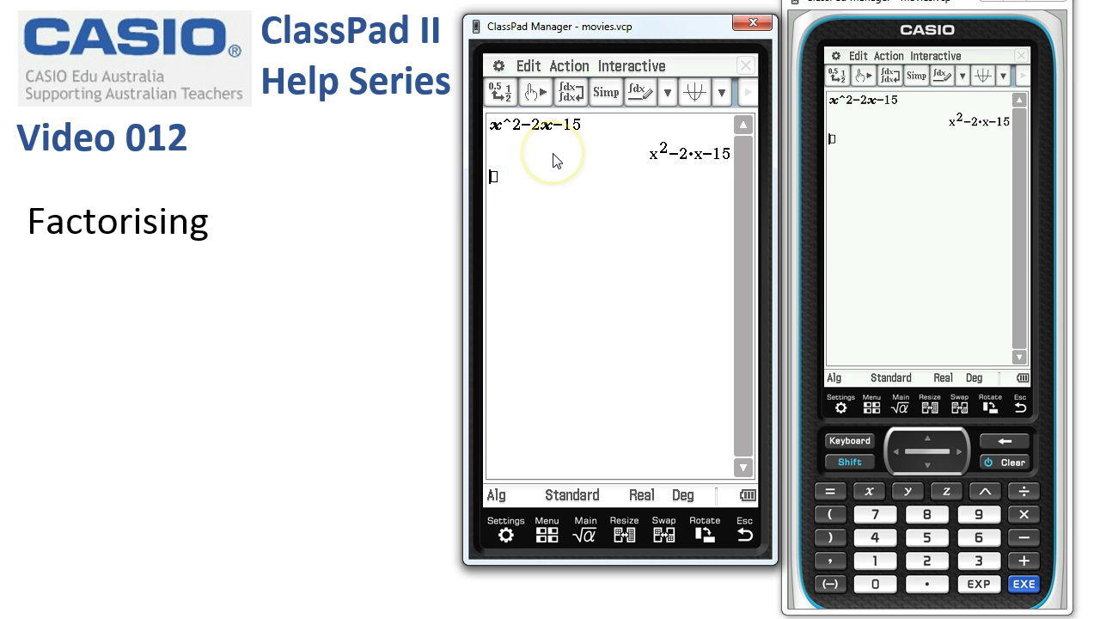
Factor the previous quadratic result into (x+3)·(x−5)
left_click(574, 69)
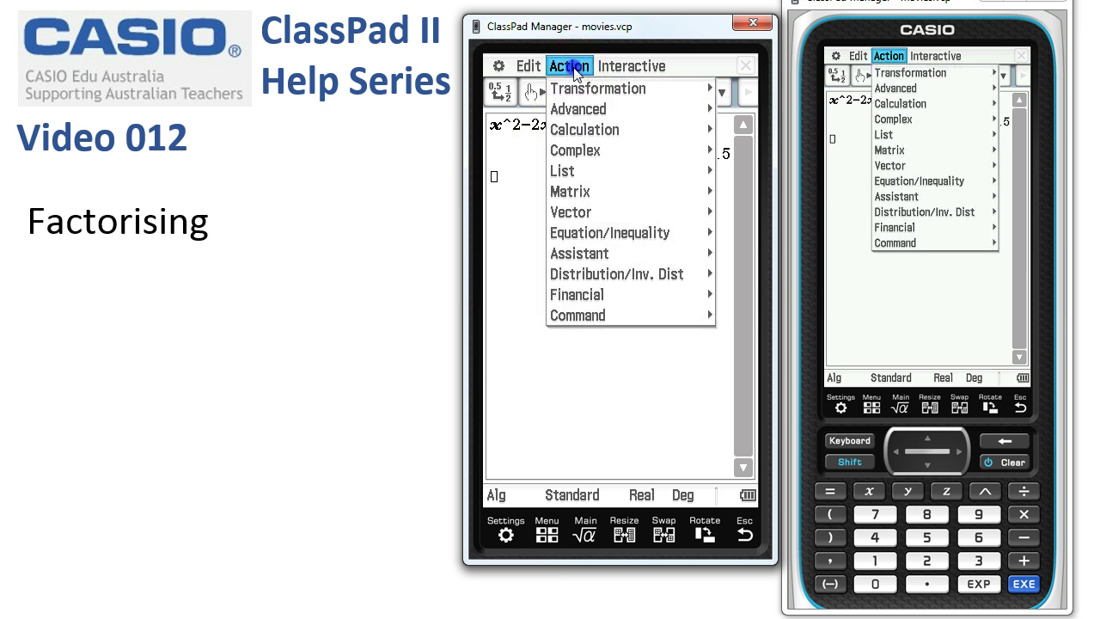
left_click(580, 91)
left_click(679, 150)
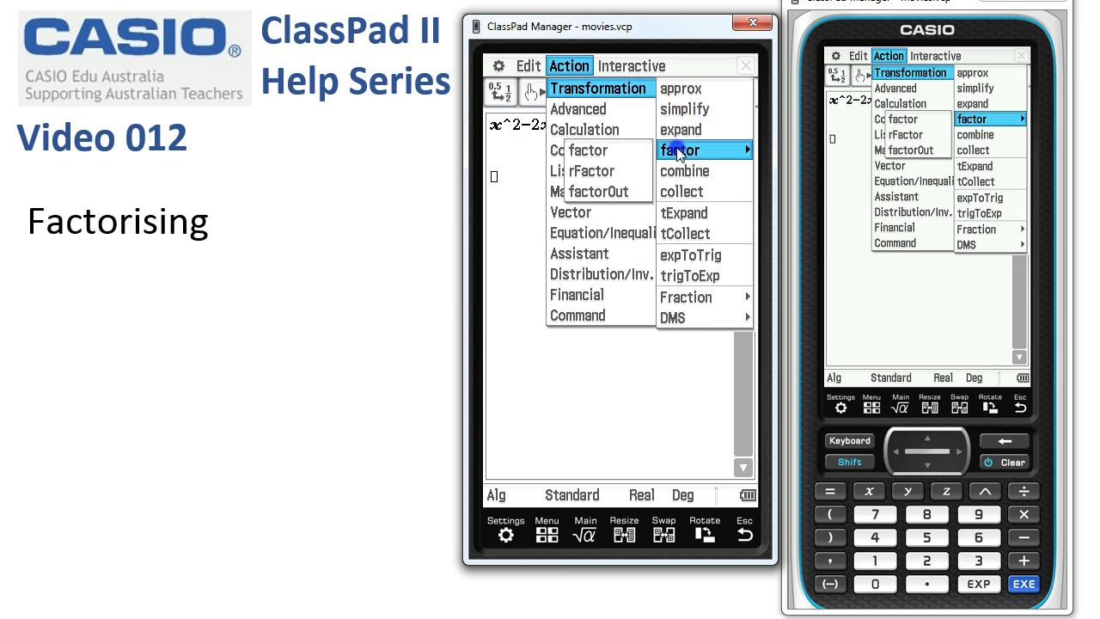
left_click(585, 153)
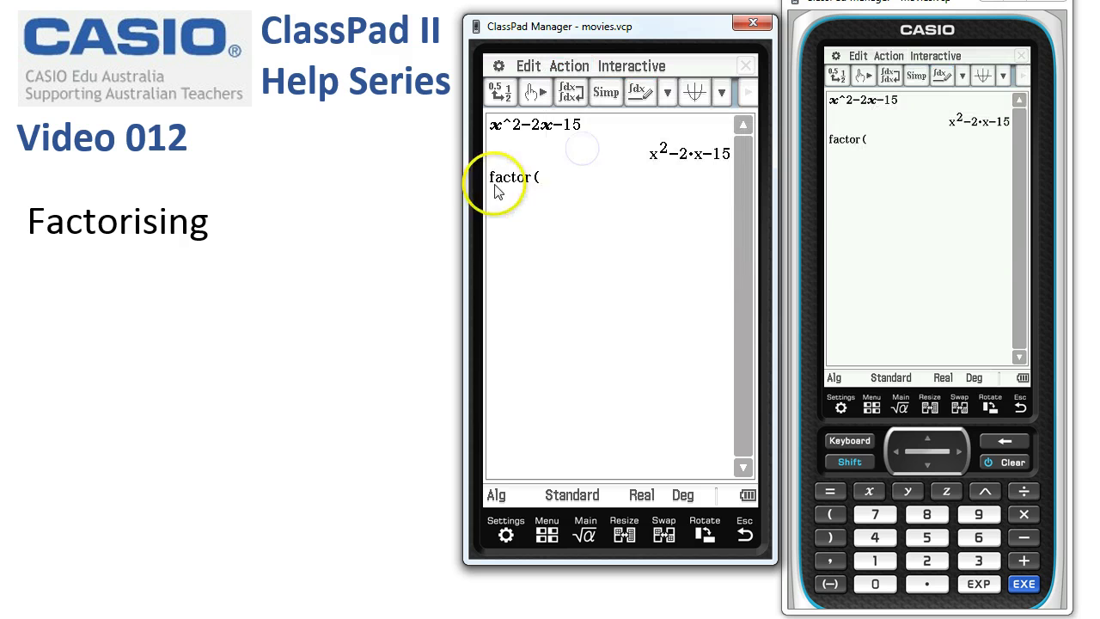
left_click(1024, 584)
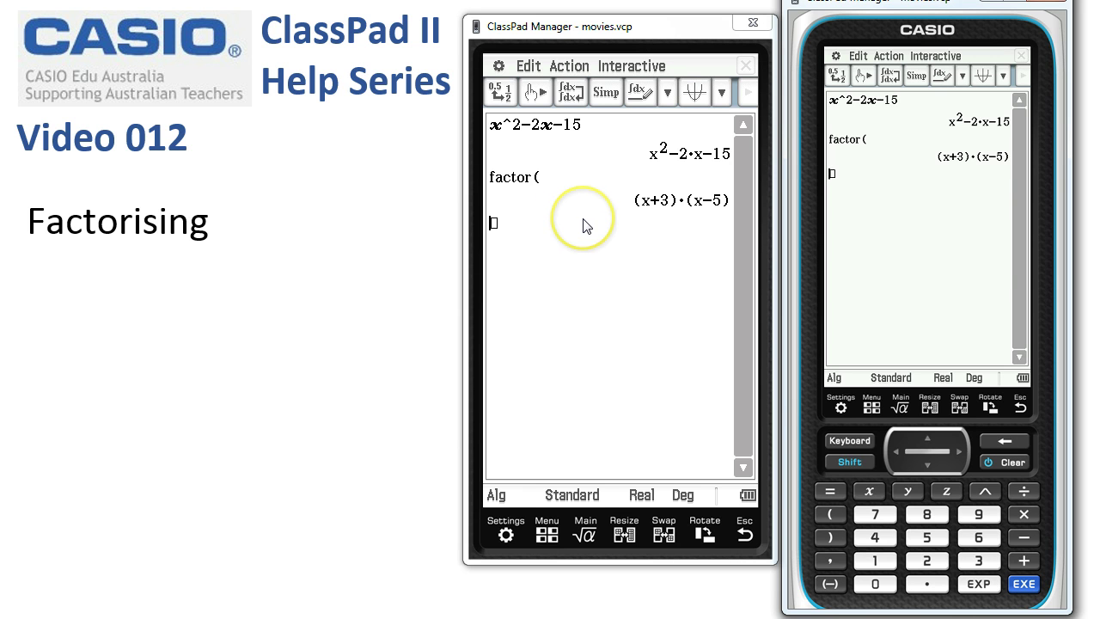
Enter the expression x^5−x on the entry line
left_click(869, 492)
left_click(985, 490)
left_click(927, 537)
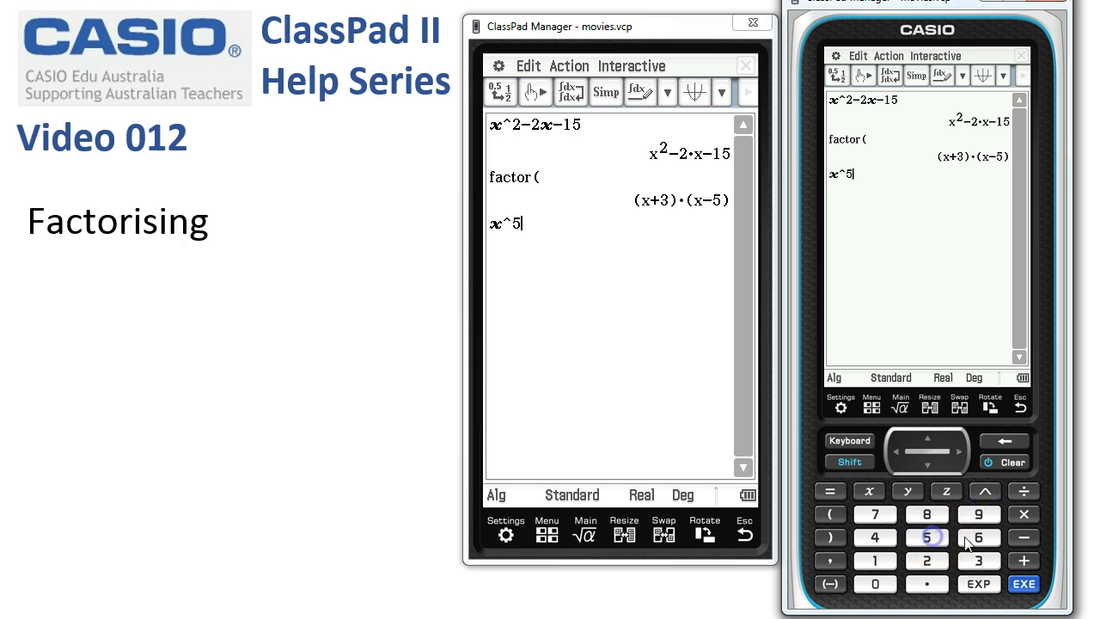
left_click(1023, 537)
left_click(868, 491)
Select x^5−x and factor it into x·(x²+1)·(x+1)·(x−1)
left_click_drag(547, 227, 498, 228)
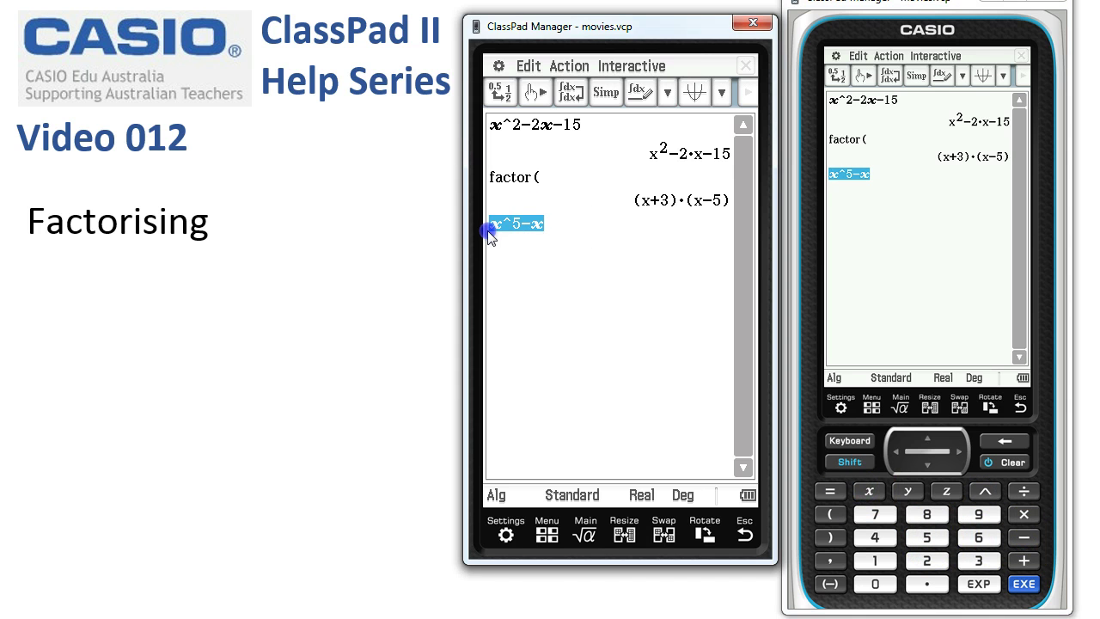
left_click(627, 69)
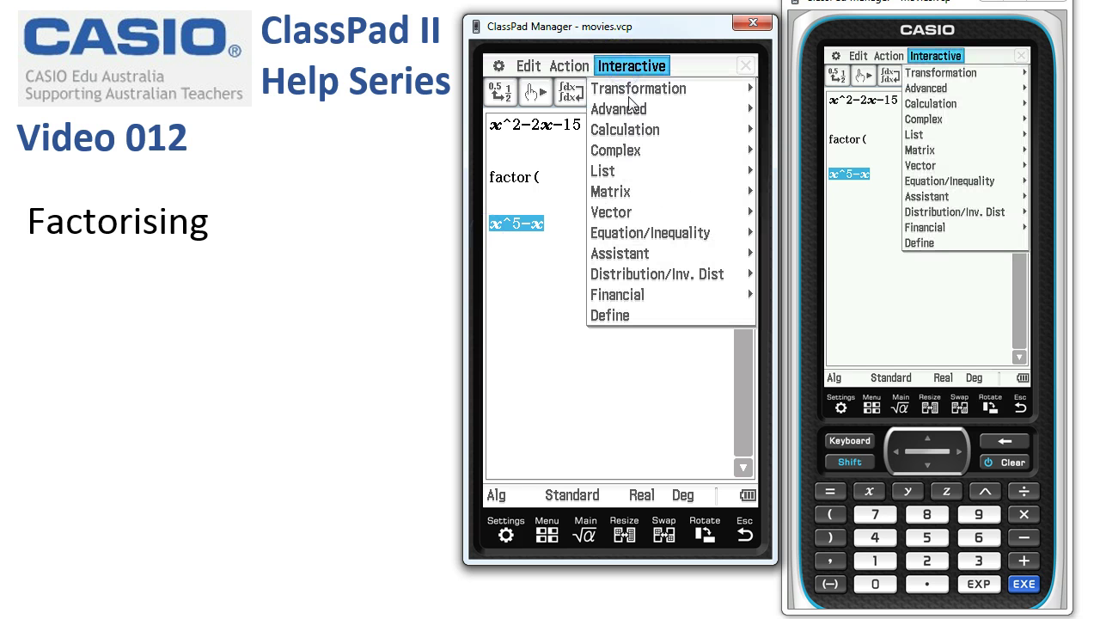
left_click(641, 90)
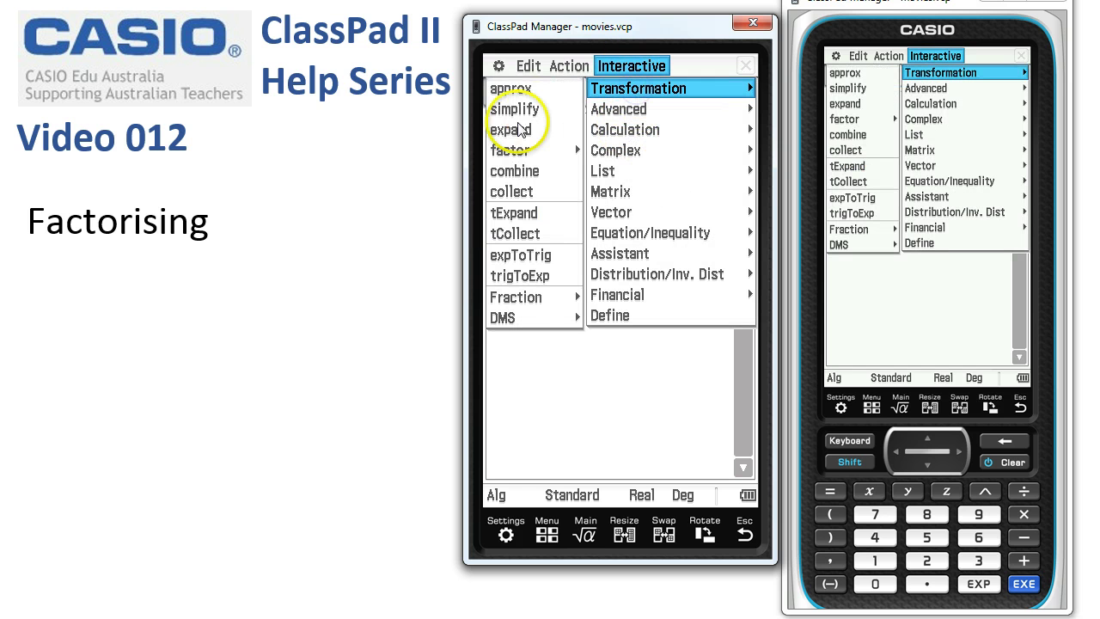
mouse_move(512, 151)
left_click(601, 152)
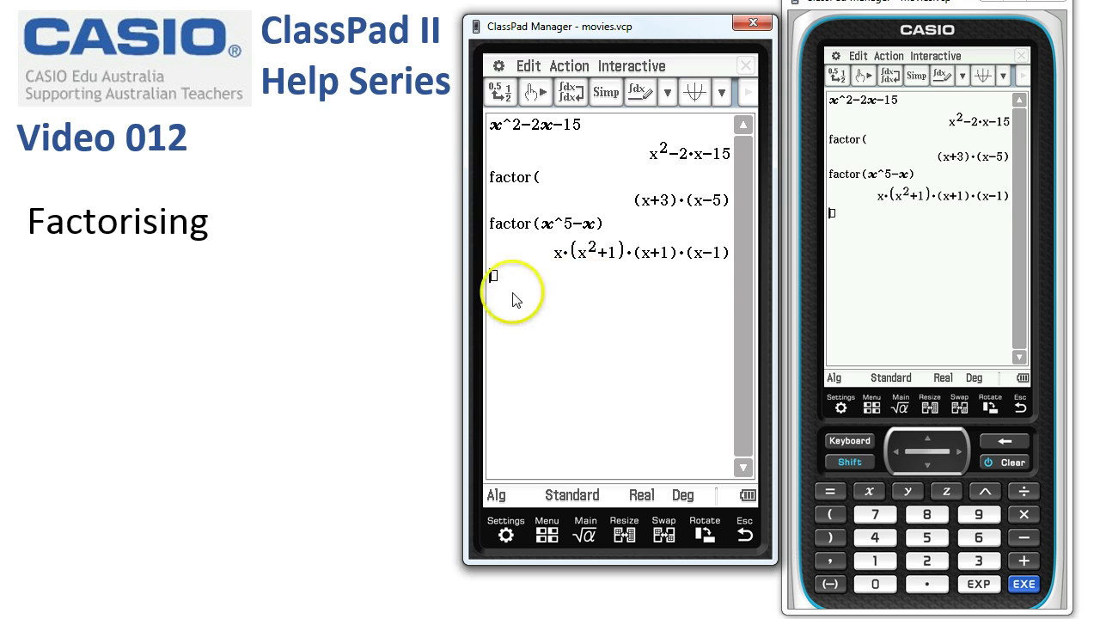
left_click(528, 66)
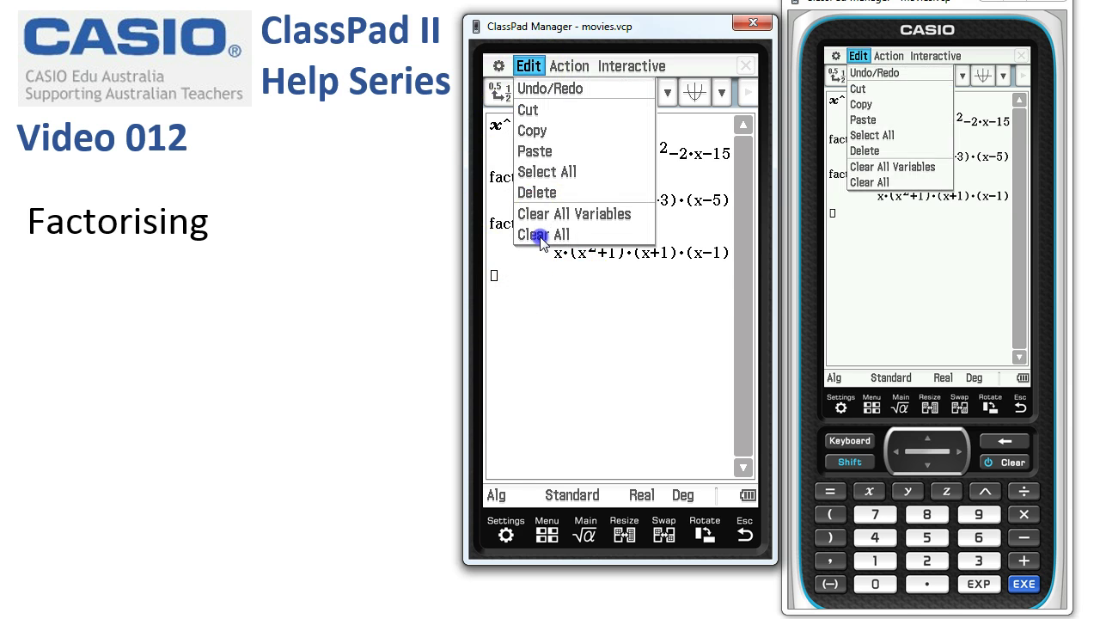
Clear all calculation history and confirm
left_click(543, 234)
left_click(537, 275)
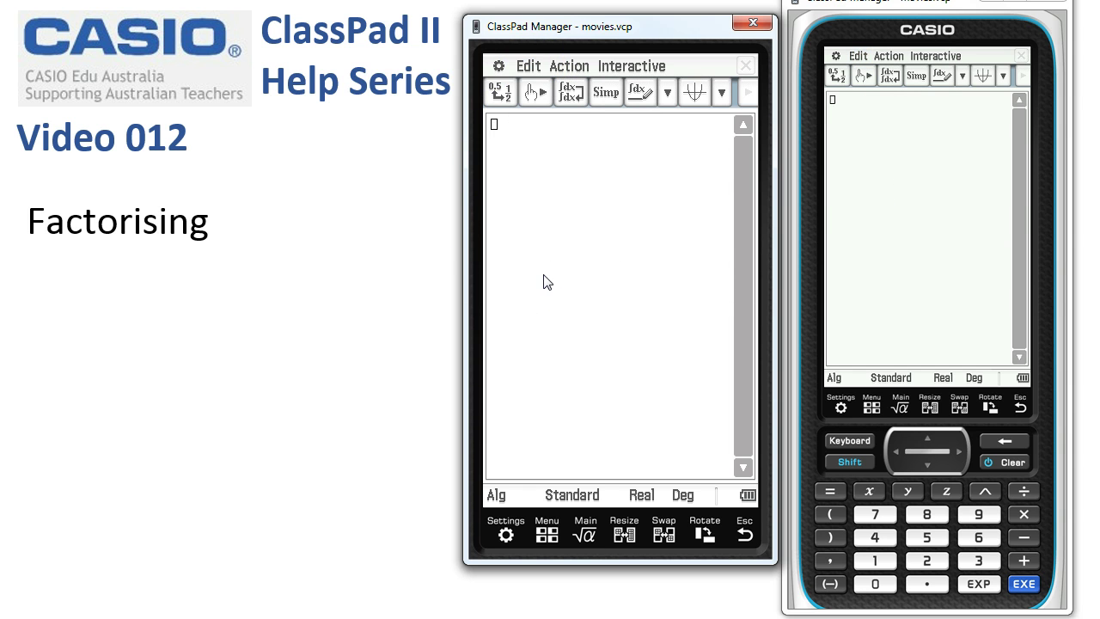
left_click(550, 275)
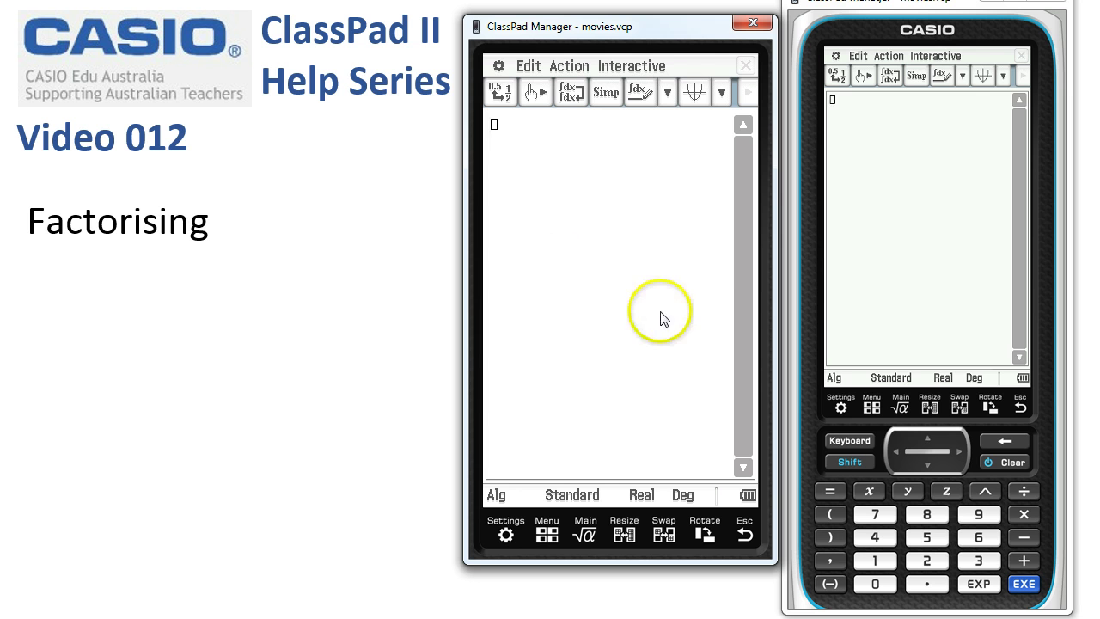
Enter the expression x^2−3 on the entry line
left_click(870, 492)
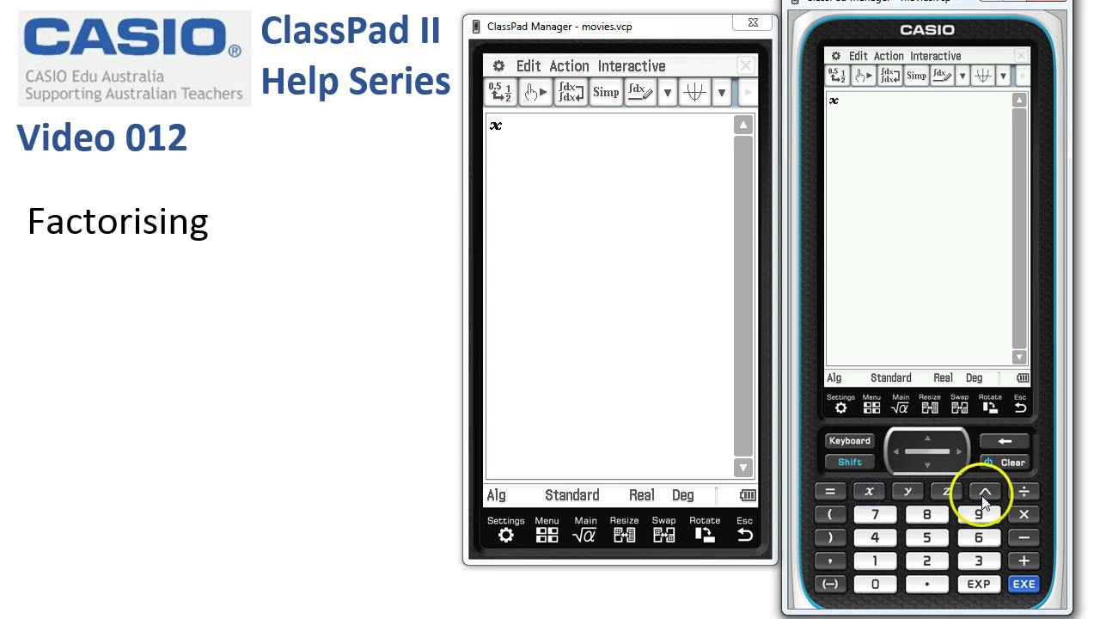
left_click(928, 559)
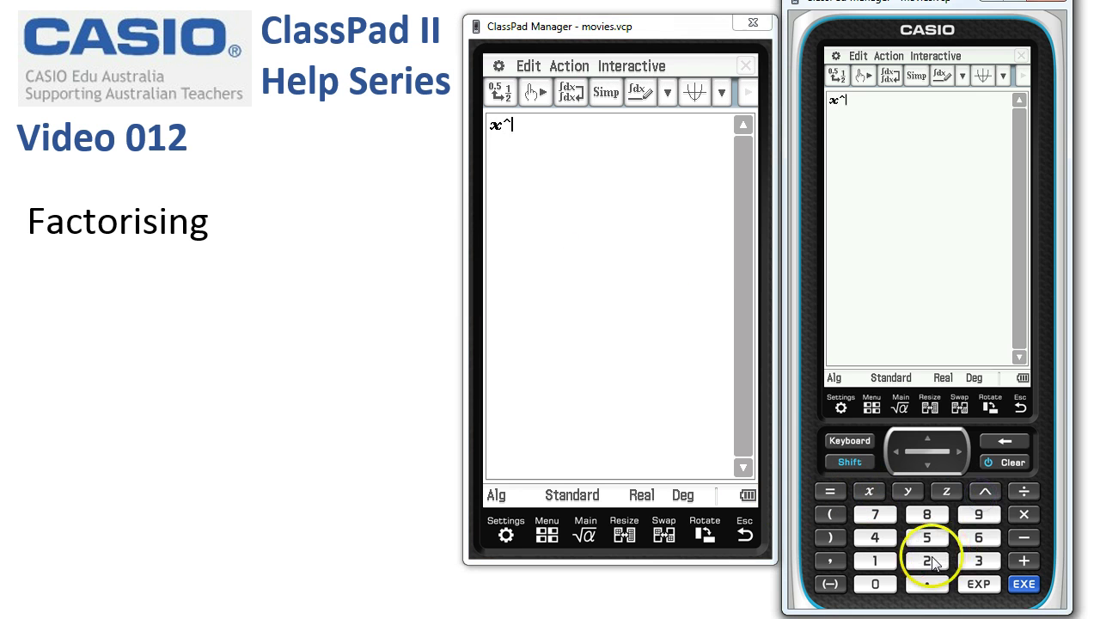
left_click(1024, 538)
left_click(977, 563)
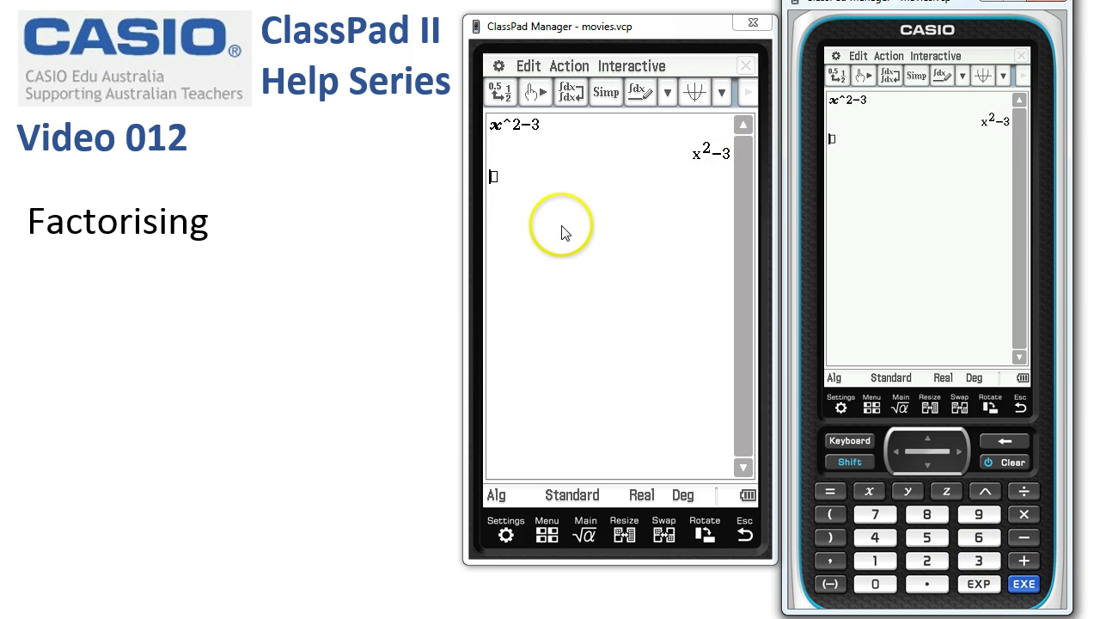
Apply plain factor to x²−3, which leaves it unchanged
left_click(567, 66)
mouse_move(589, 92)
mouse_move(665, 148)
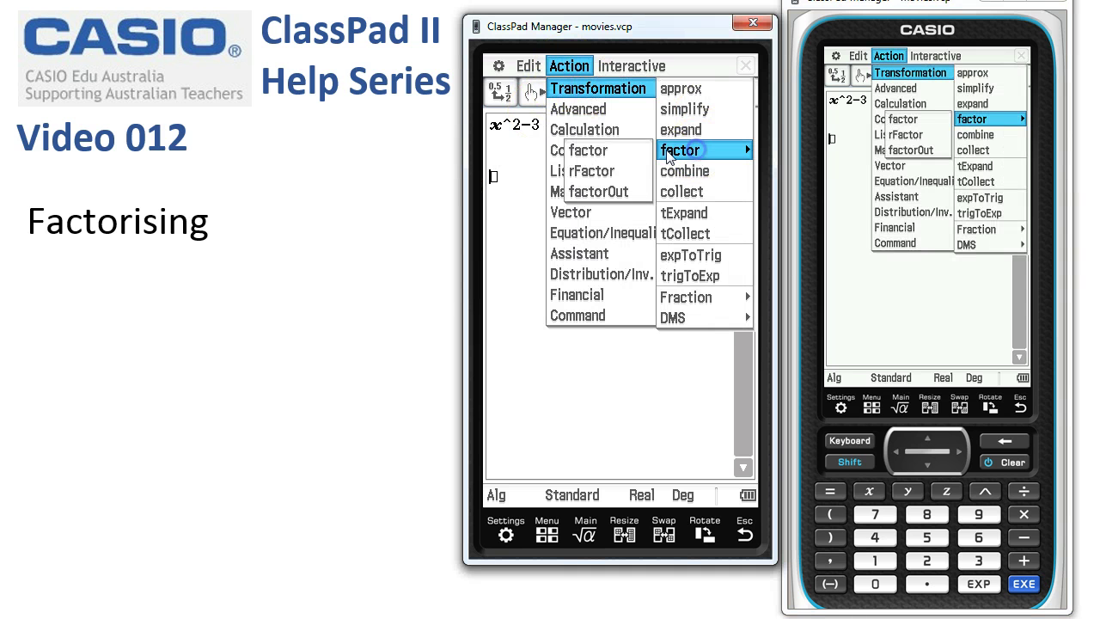
left_click(591, 153)
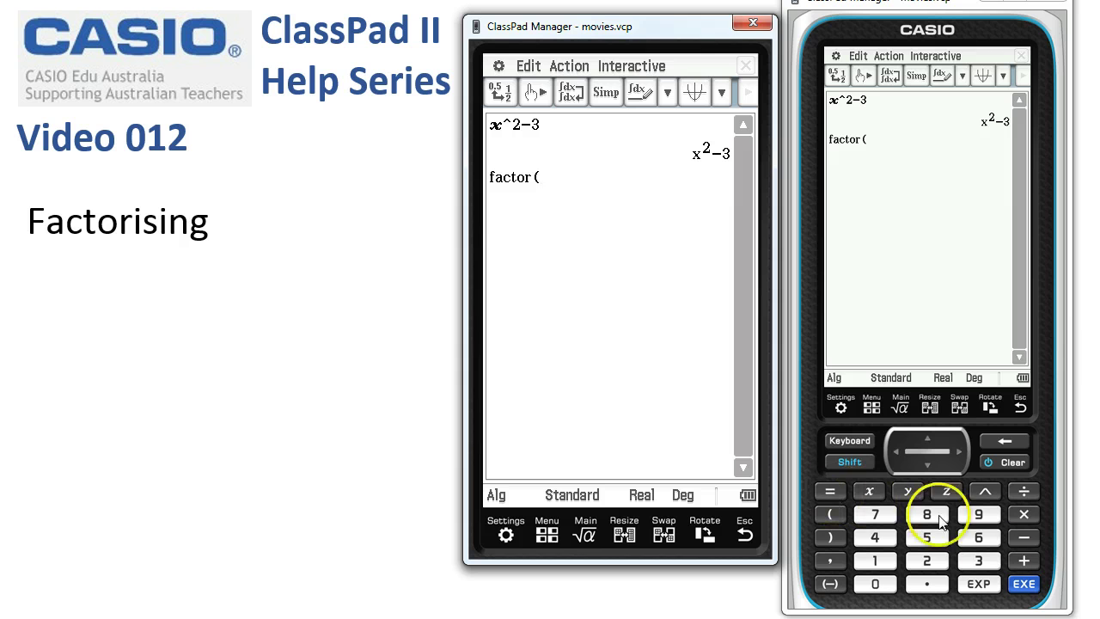
left_click(1023, 583)
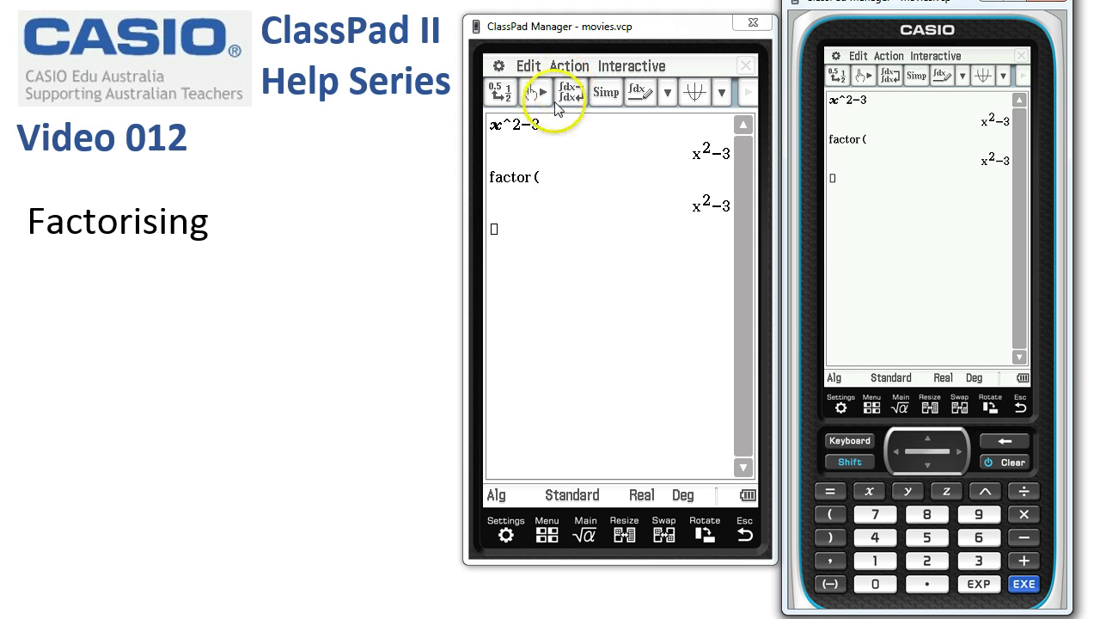
Copy the original x^2−3 into the empty line below and evaluate it
left_click(491, 129)
double_click(491, 129)
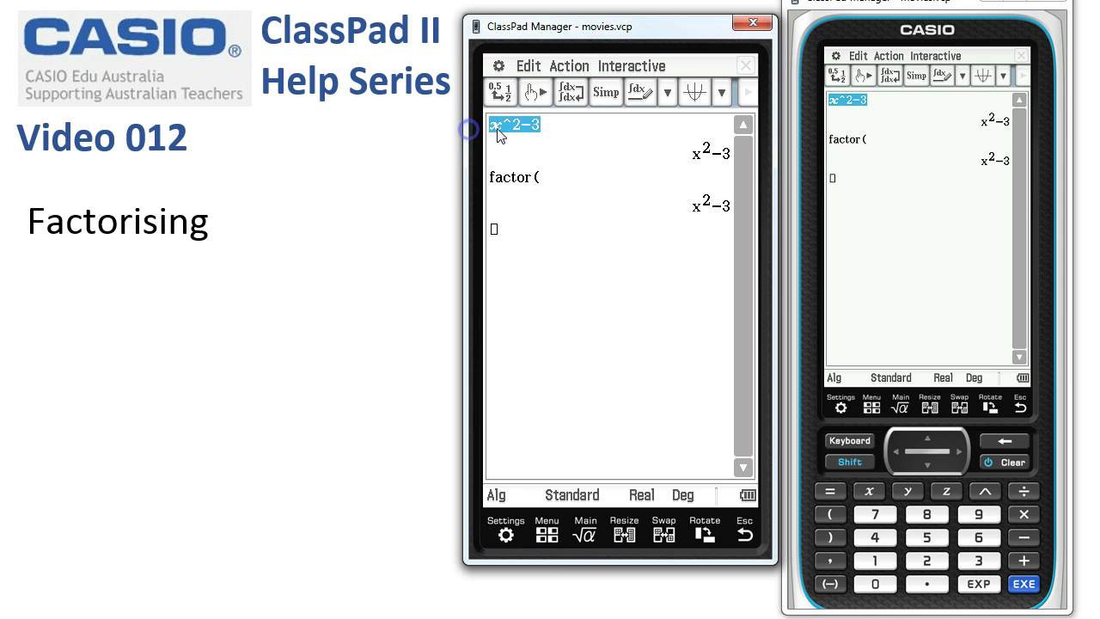
left_click_drag(502, 227, 503, 230)
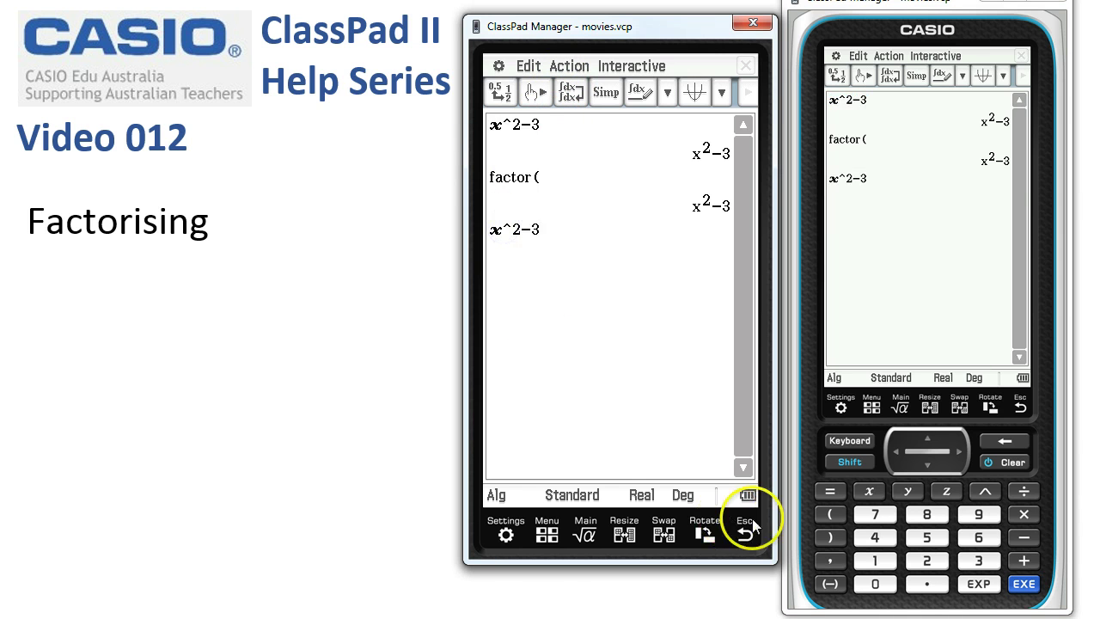
left_click(1024, 584)
Apply rFactor to x^2−3, giving (x+√3)·(x−√3)
left_click(569, 67)
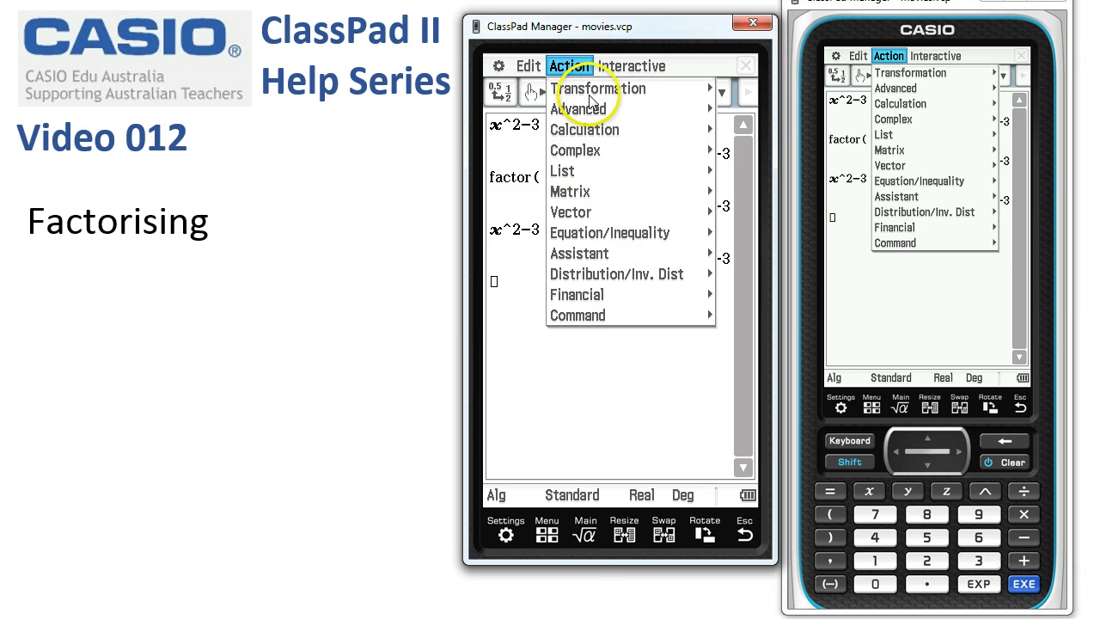
left_click(597, 90)
left_click(678, 151)
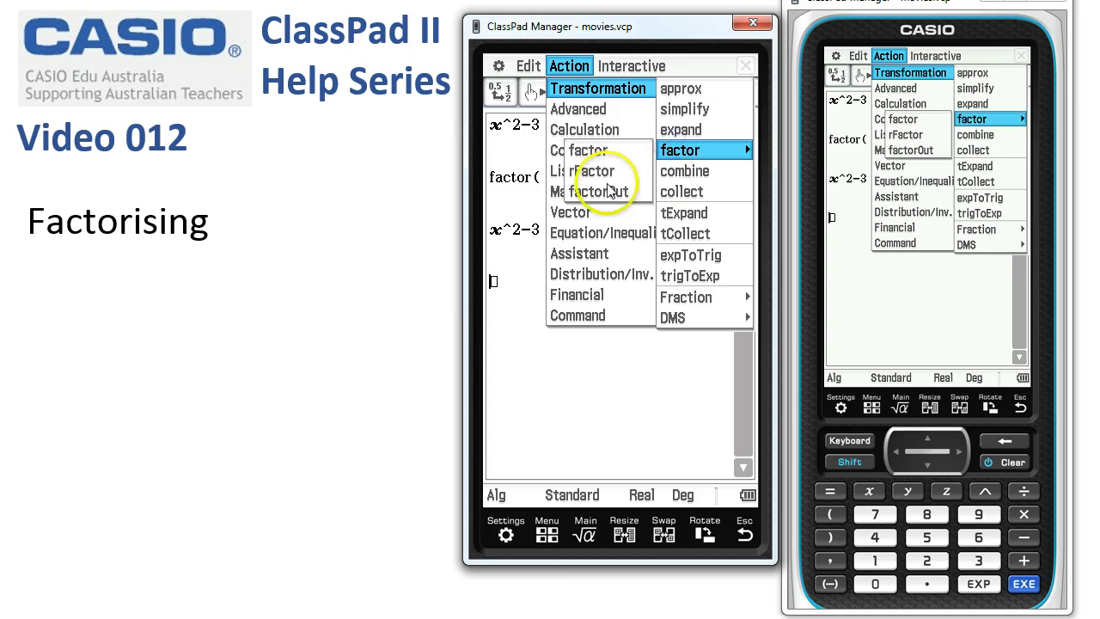
left_click(582, 170)
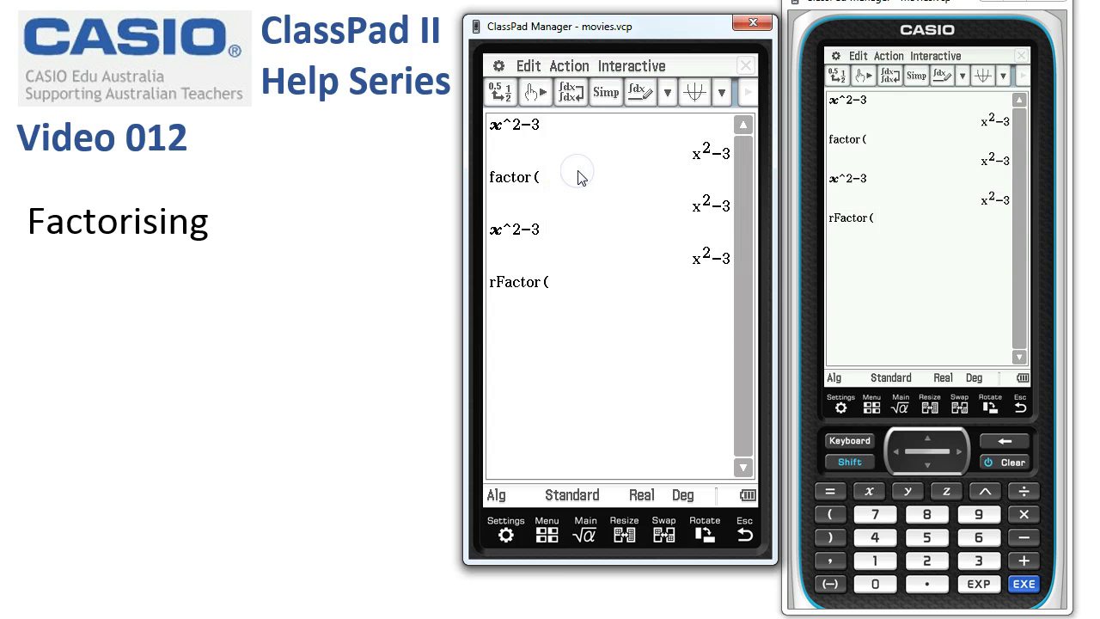
left_click(1023, 583)
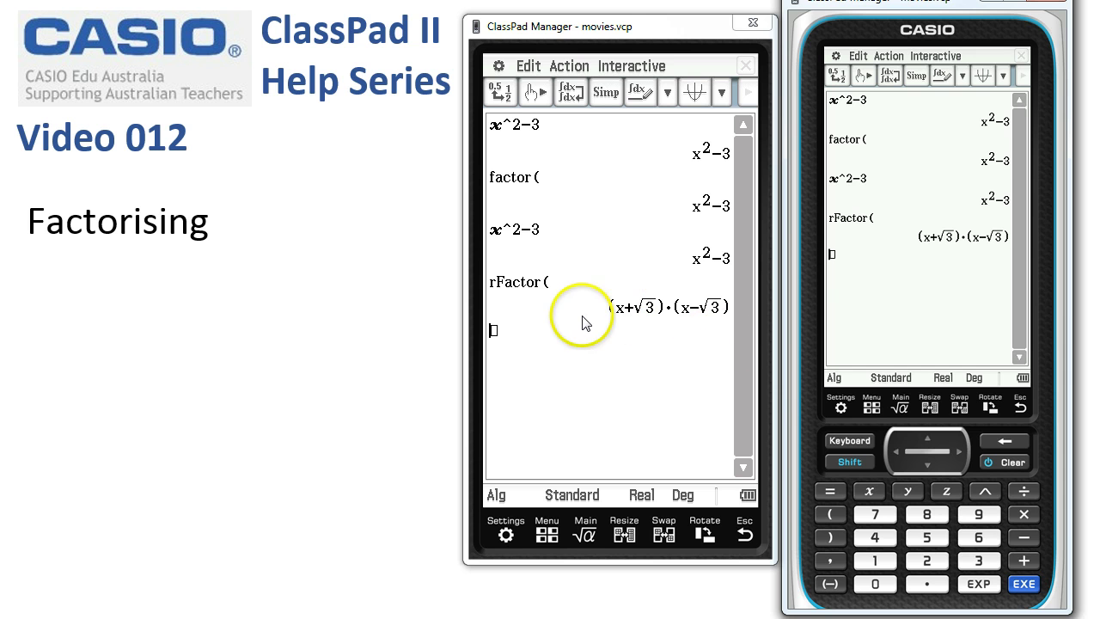
Clear all previous calculation lines and confirm
left_click(533, 67)
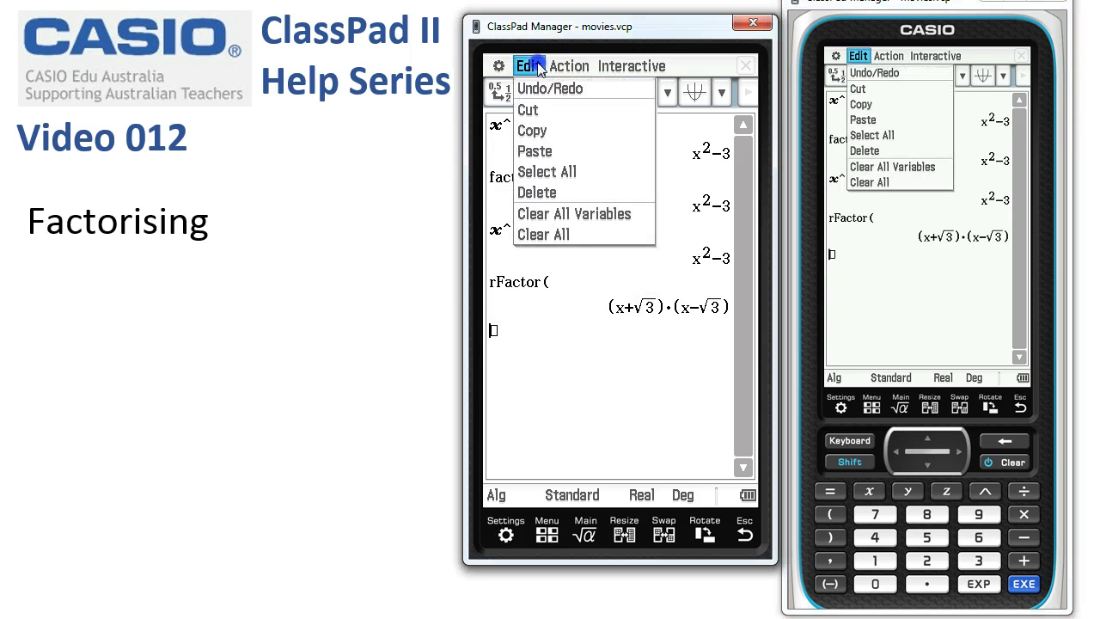
left_click(554, 247)
left_click(541, 273)
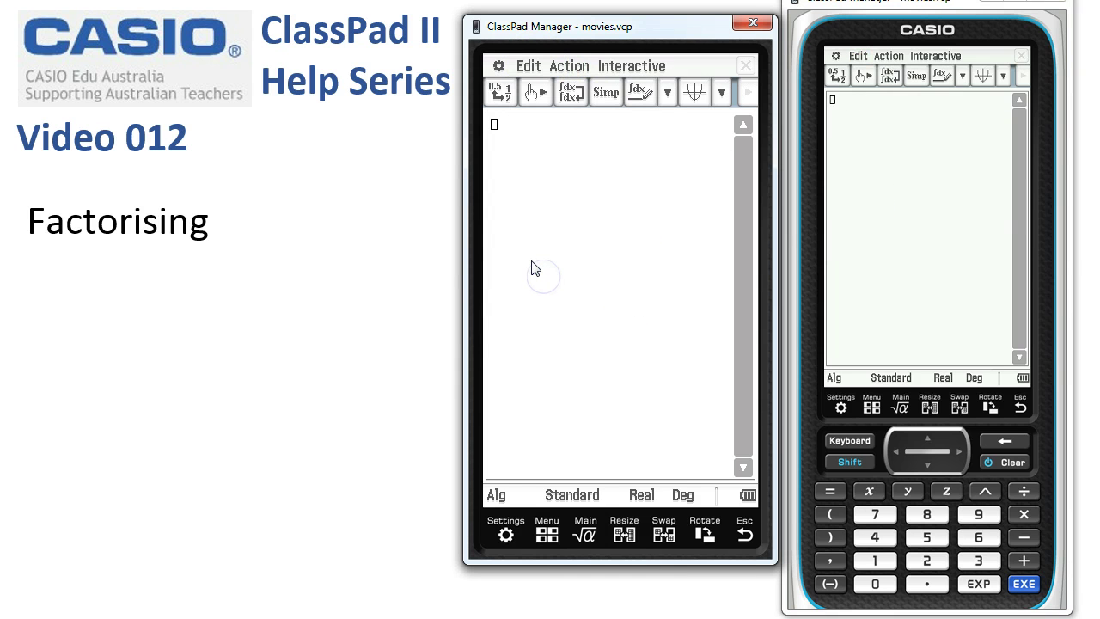
Enter and evaluate (5x+6)^2, then select the expression
left_click(832, 517)
left_click(926, 537)
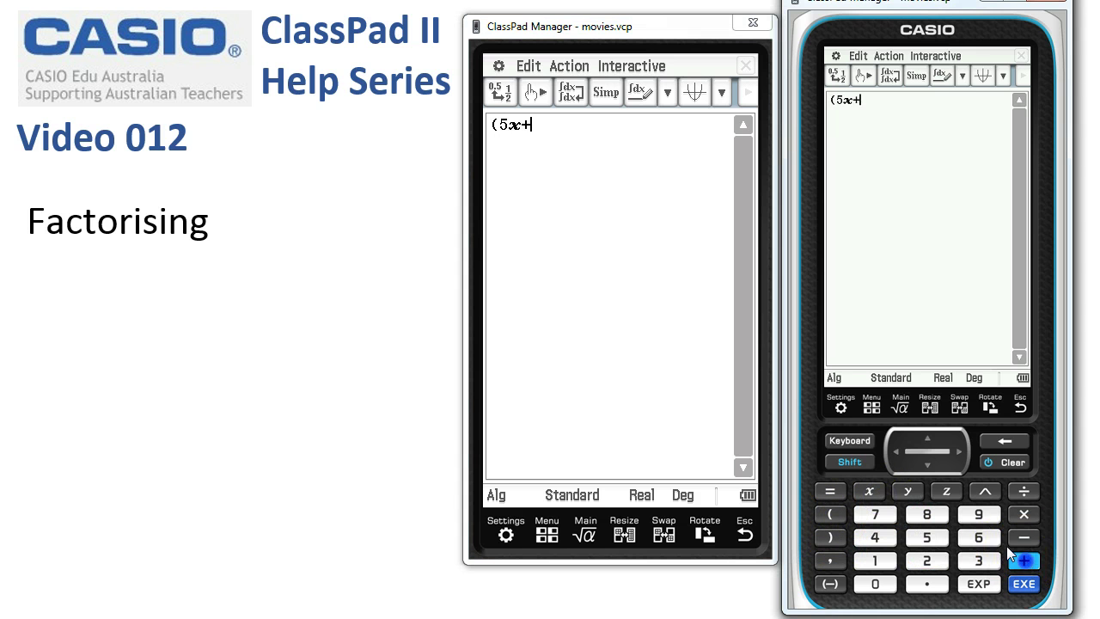
left_click(978, 537)
left_click(829, 537)
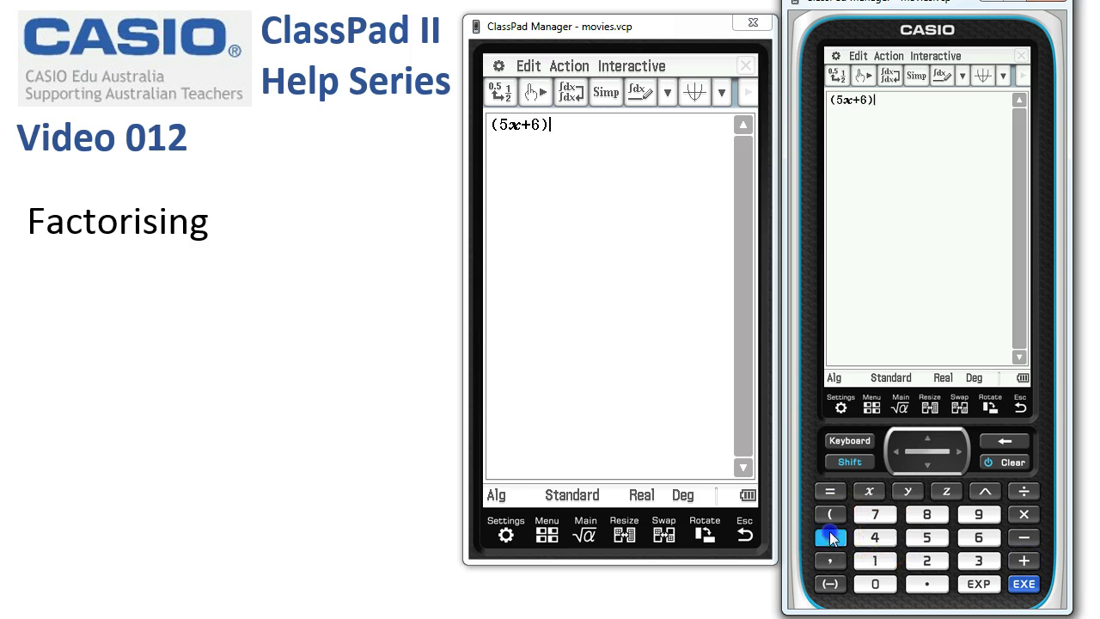
left_click(934, 563)
left_click(1021, 584)
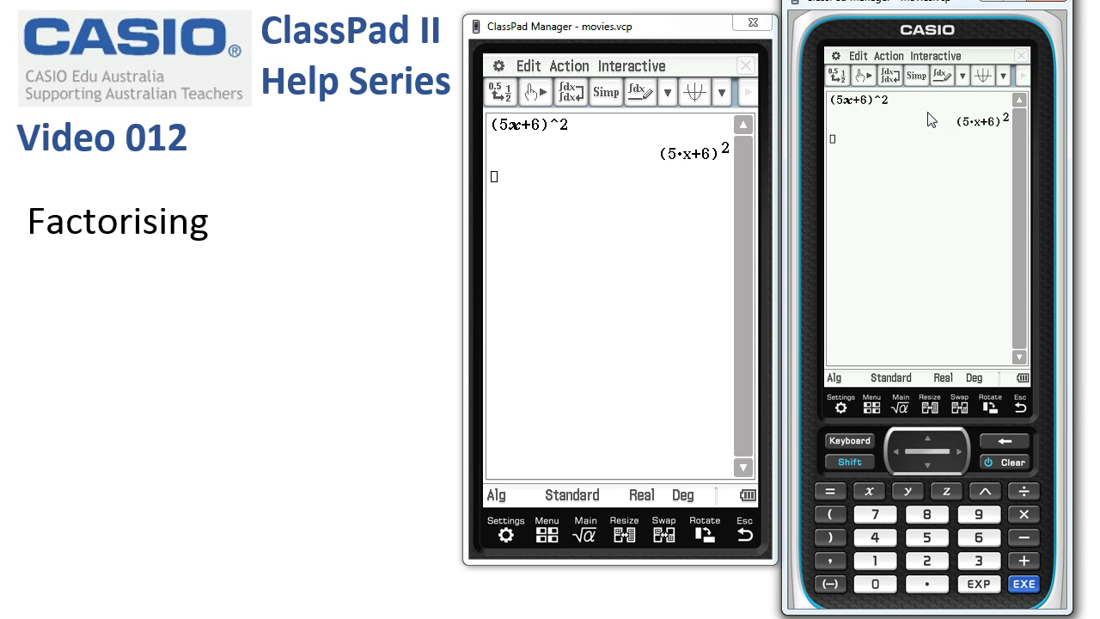
left_click_drag(569, 126, 483, 135)
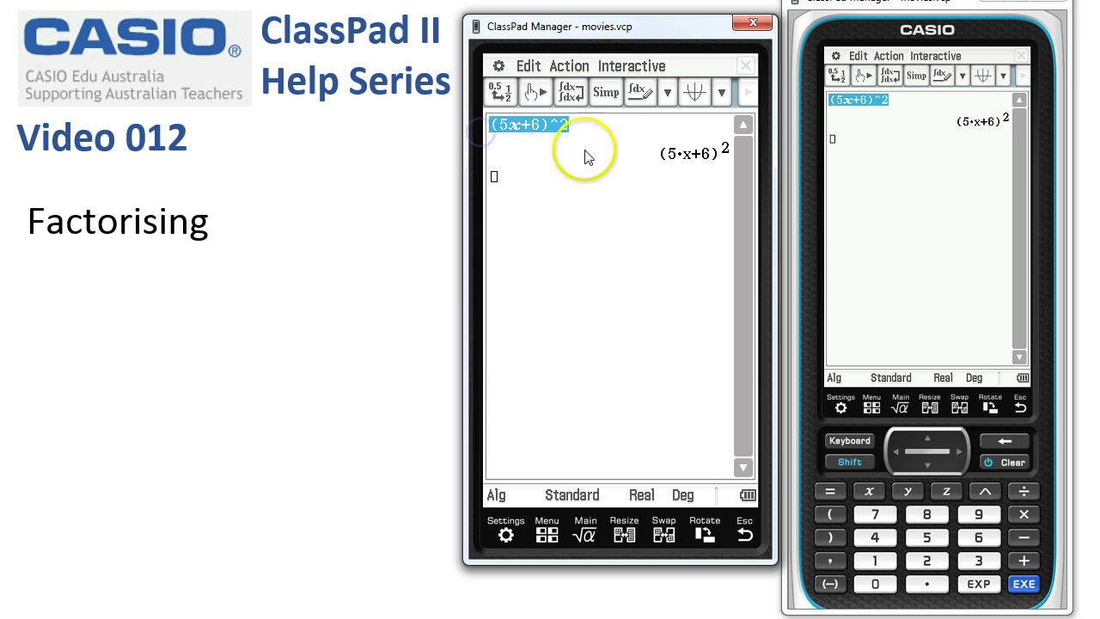
Apply factorOut to (5x+6)² with factor 5, yielding 5·(5x²+12x+36/5)
left_click(631, 69)
left_click(636, 95)
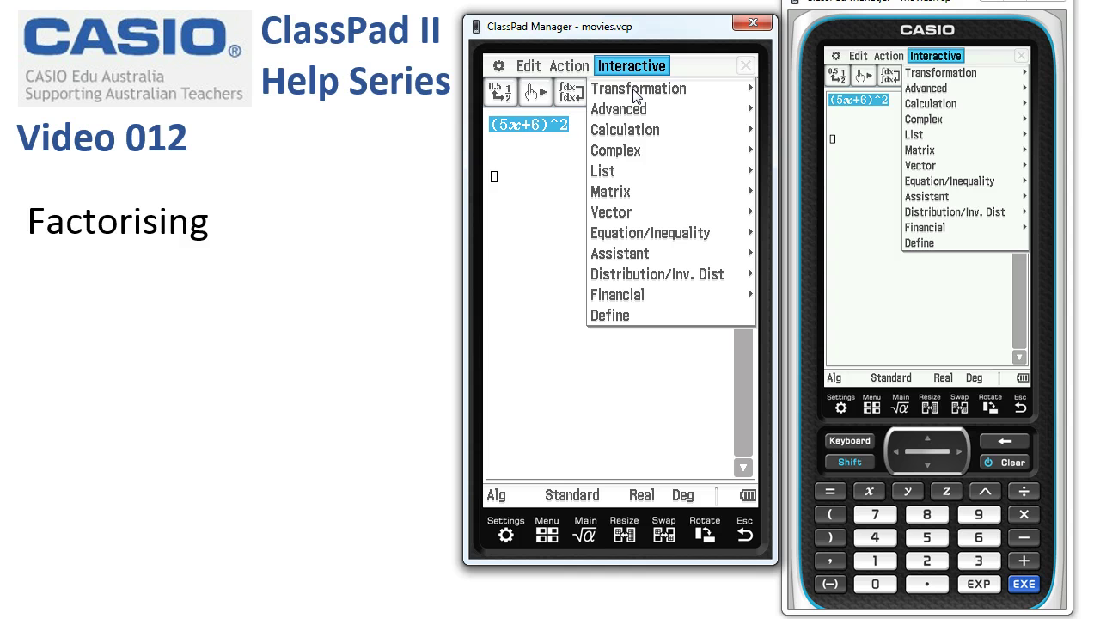
left_click(636, 97)
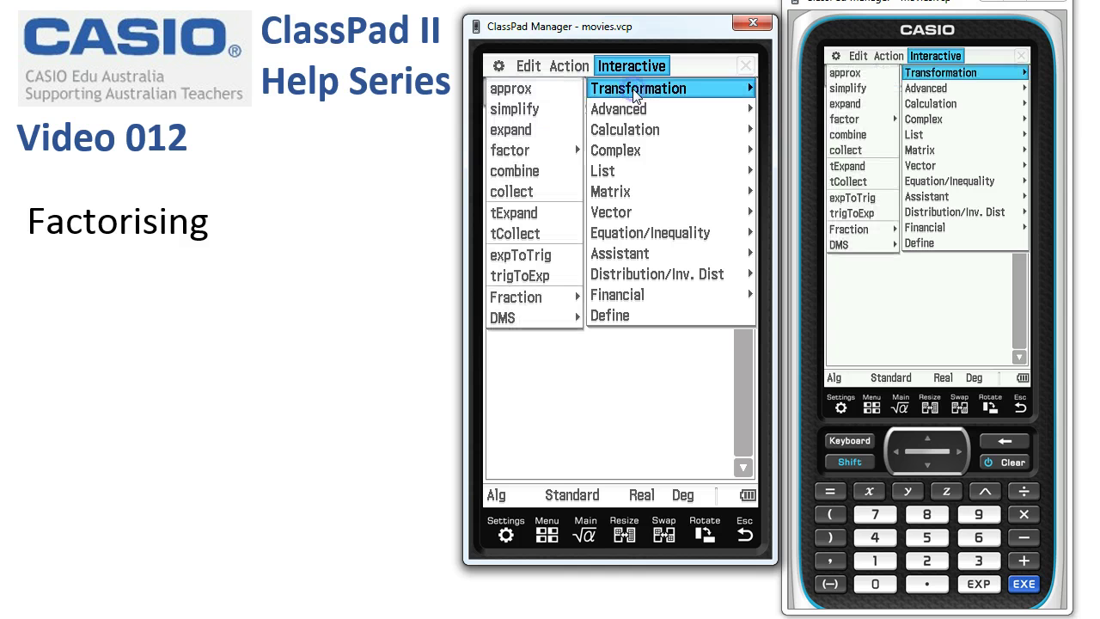
left_click(522, 153)
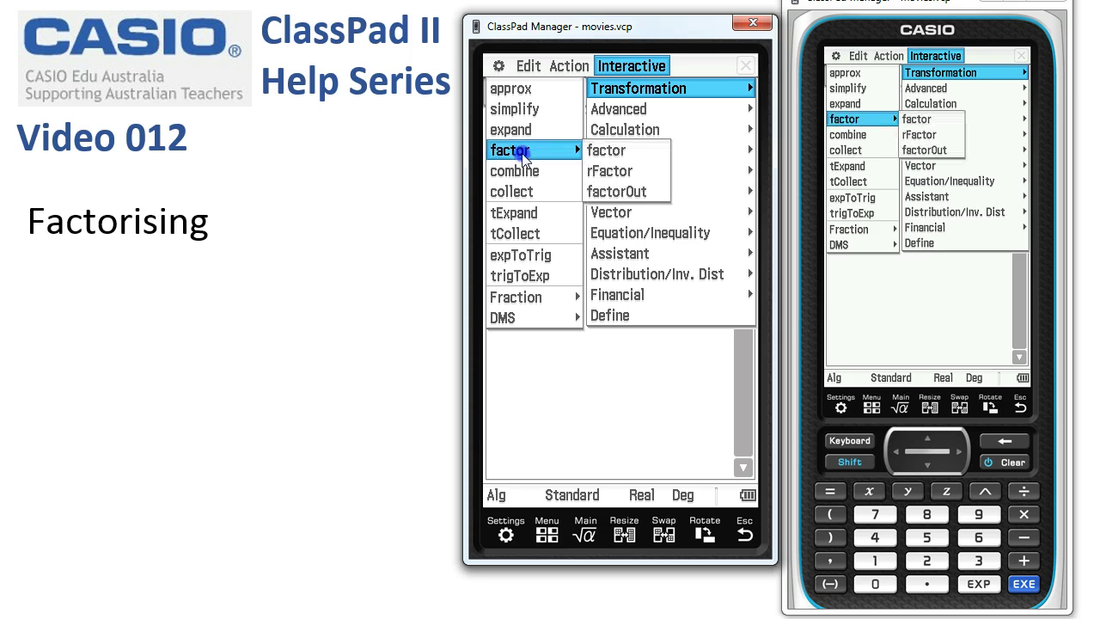
left_click(617, 193)
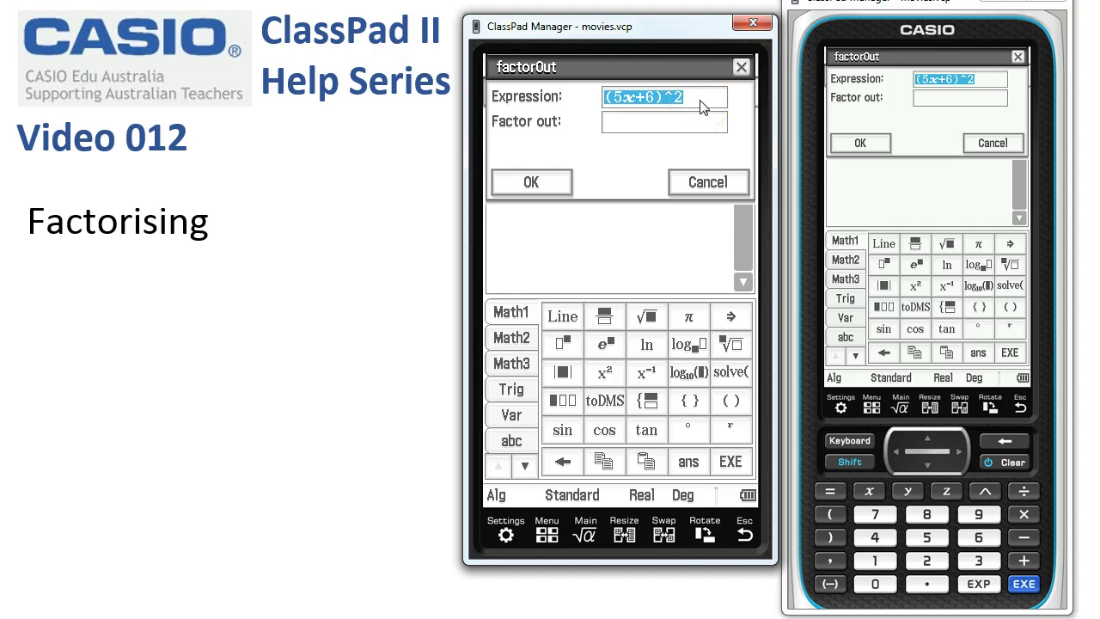
left_click(657, 125)
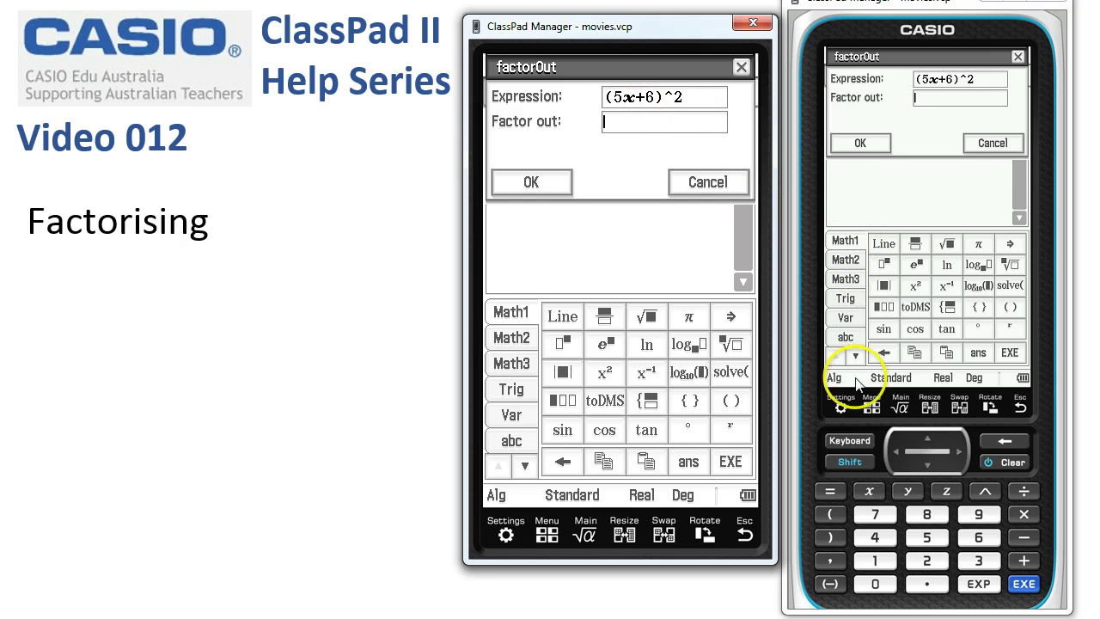
left_click(926, 537)
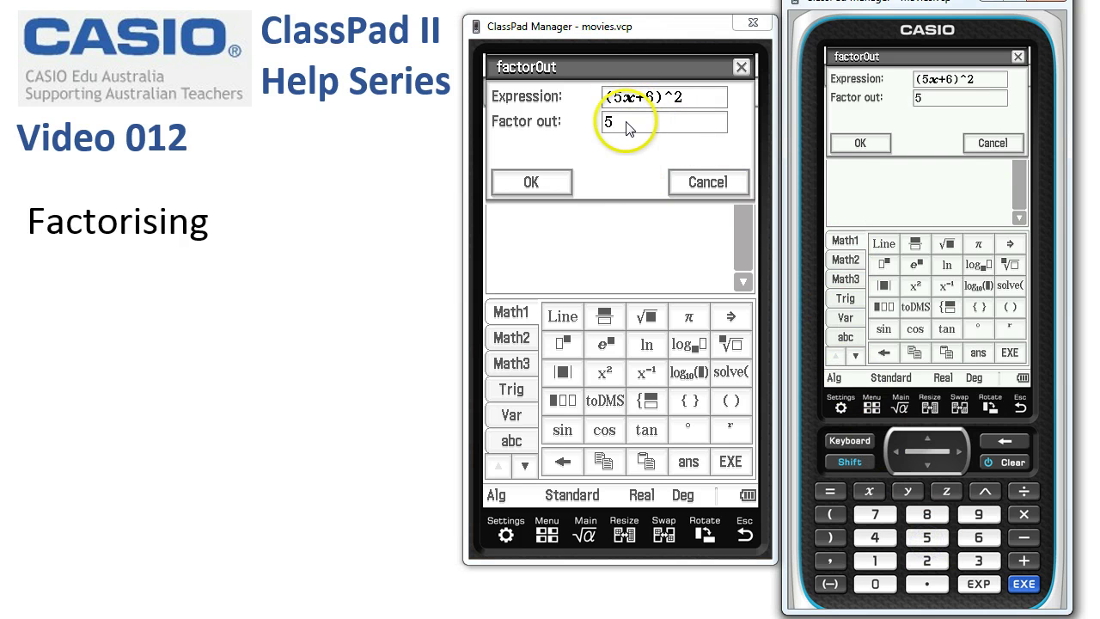
left_click(533, 184)
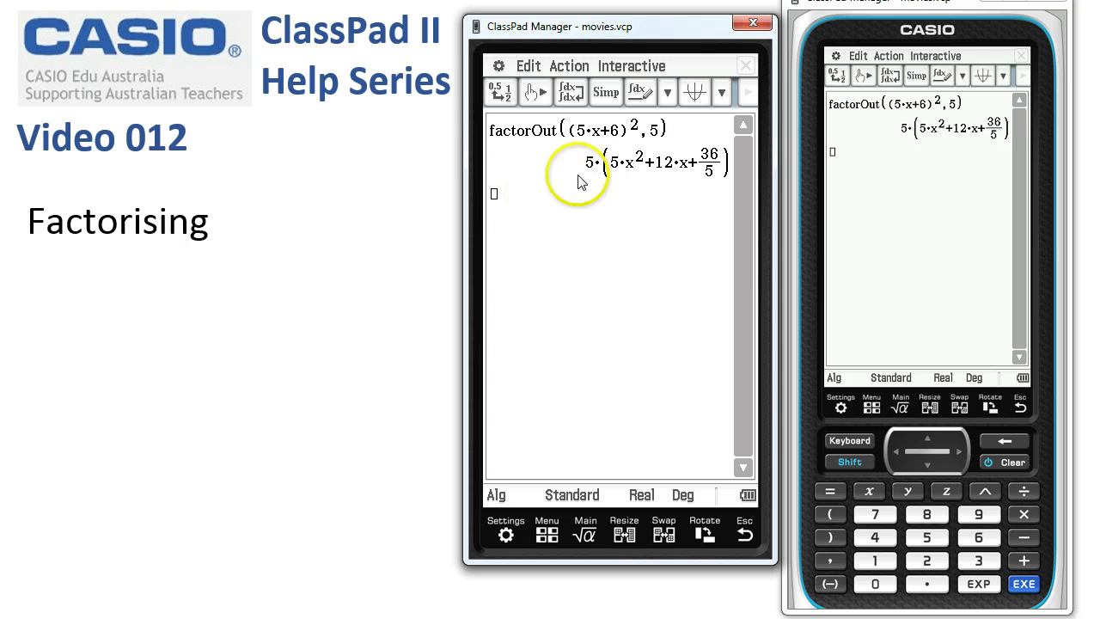